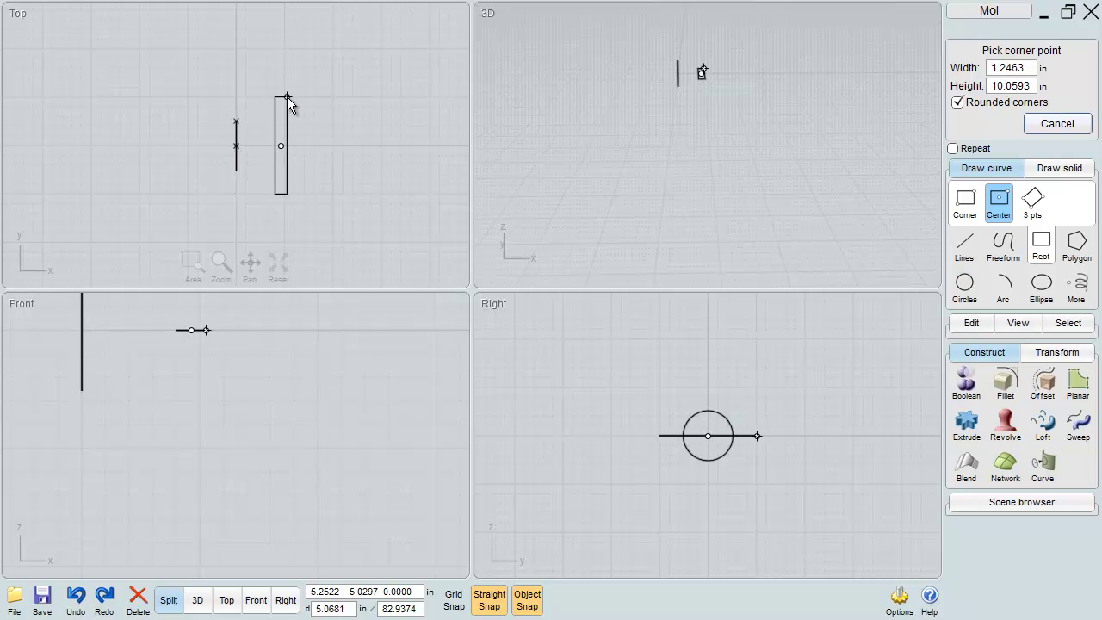
Draw a centred rounded rectangle about 3.58 × 8.85 in with a corner radius of about 1.3 in beside the circle in the Top view.
scroll(295, 102, up, 3)
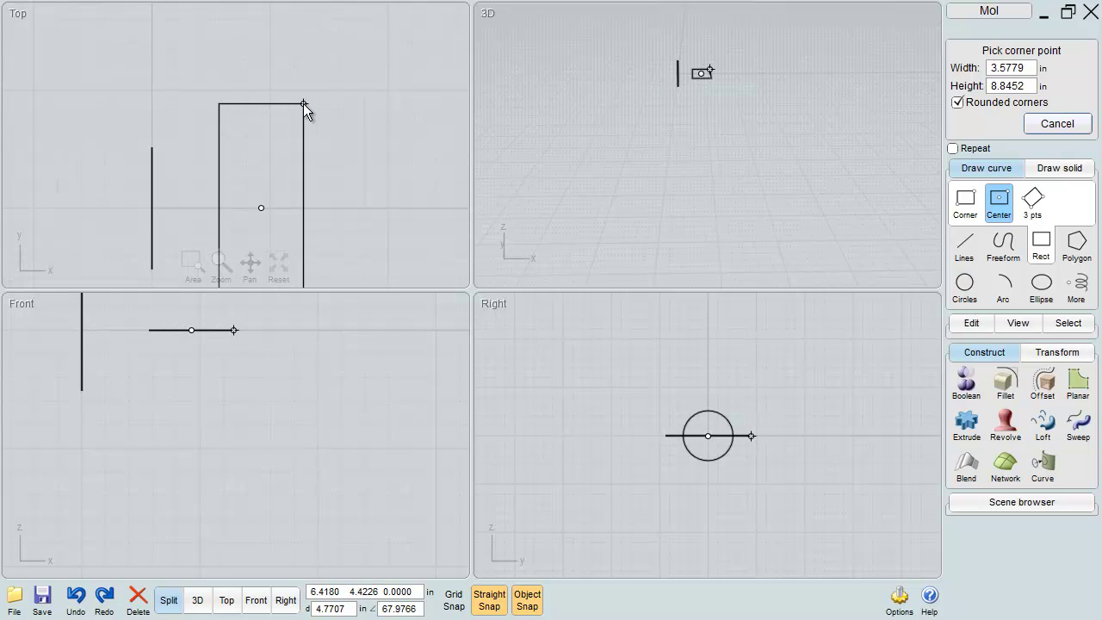
click(304, 104)
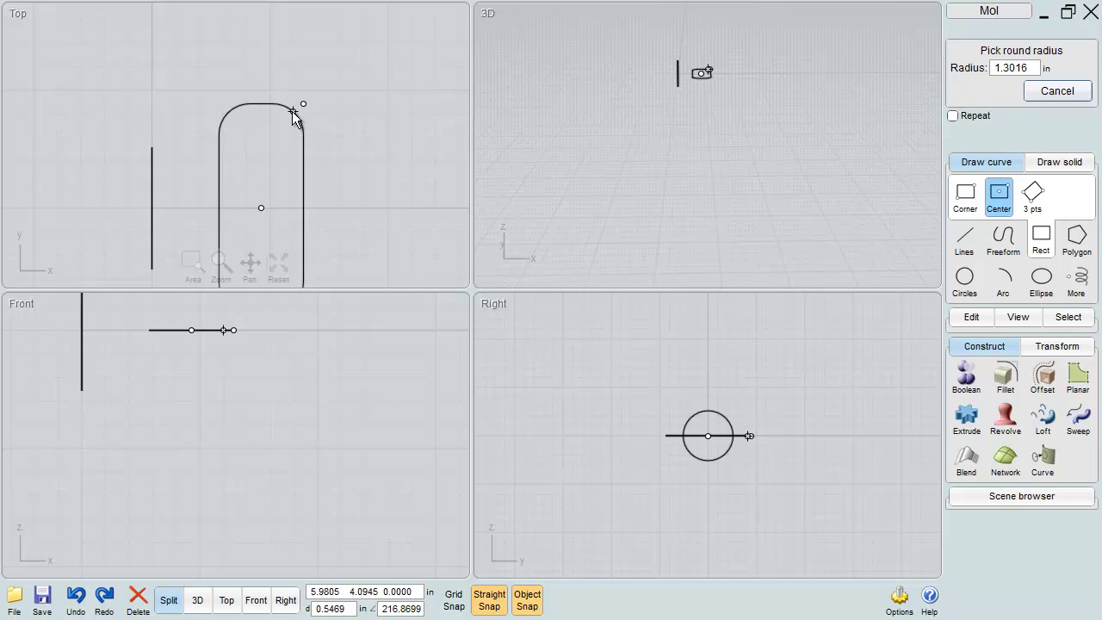
click(292, 111)
drag(681, 240, 680, 234)
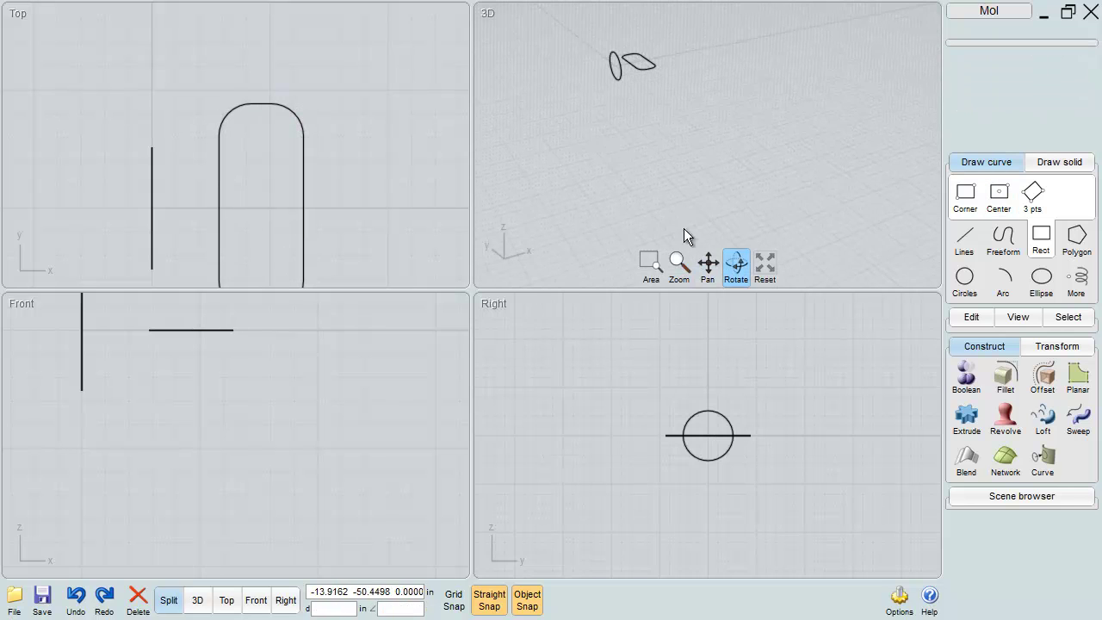
click(765, 262)
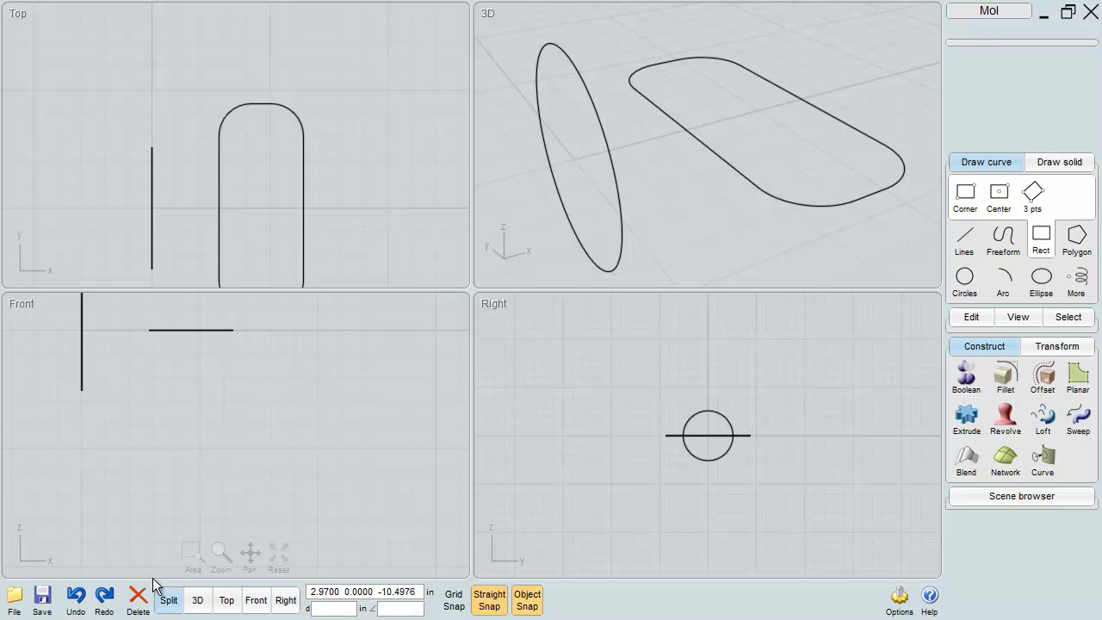
Move the rounded rectangle below the circle and farther away from it along the X axis.
click(199, 599)
right_drag(633, 316, 591, 129)
click(558, 295)
click(558, 295)
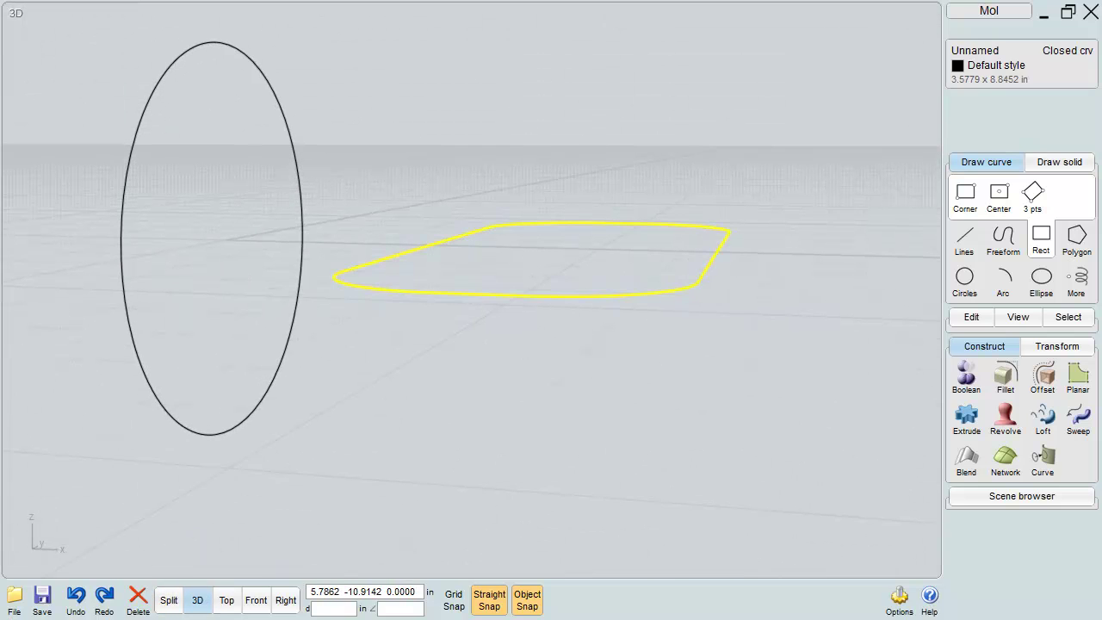
click(169, 599)
drag(708, 437, 697, 490)
scroll(795, 197, down, 2)
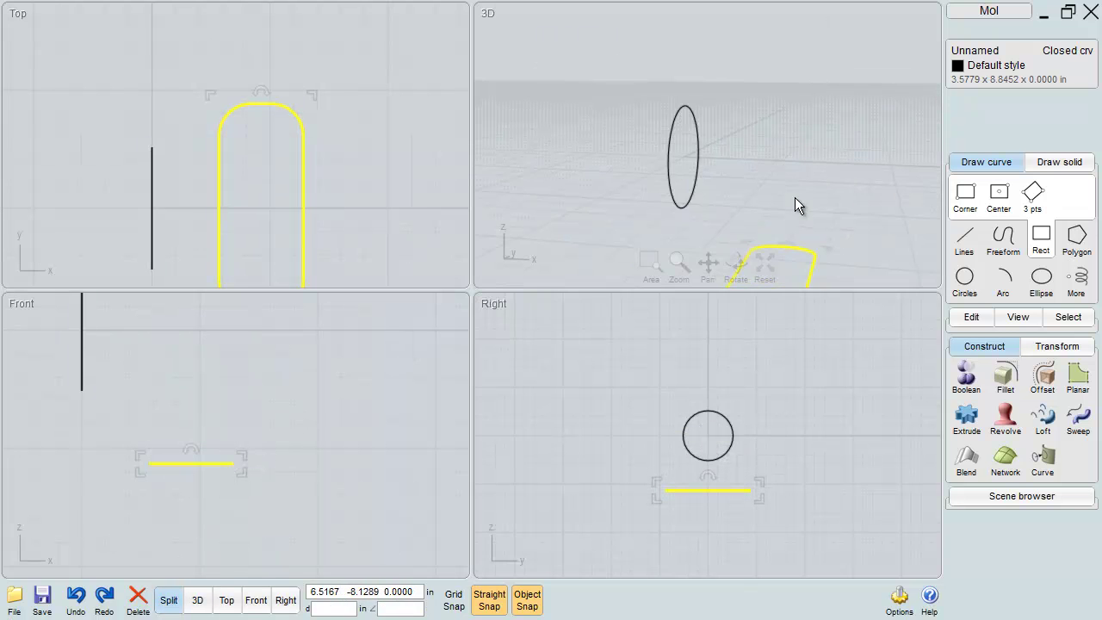
click(761, 269)
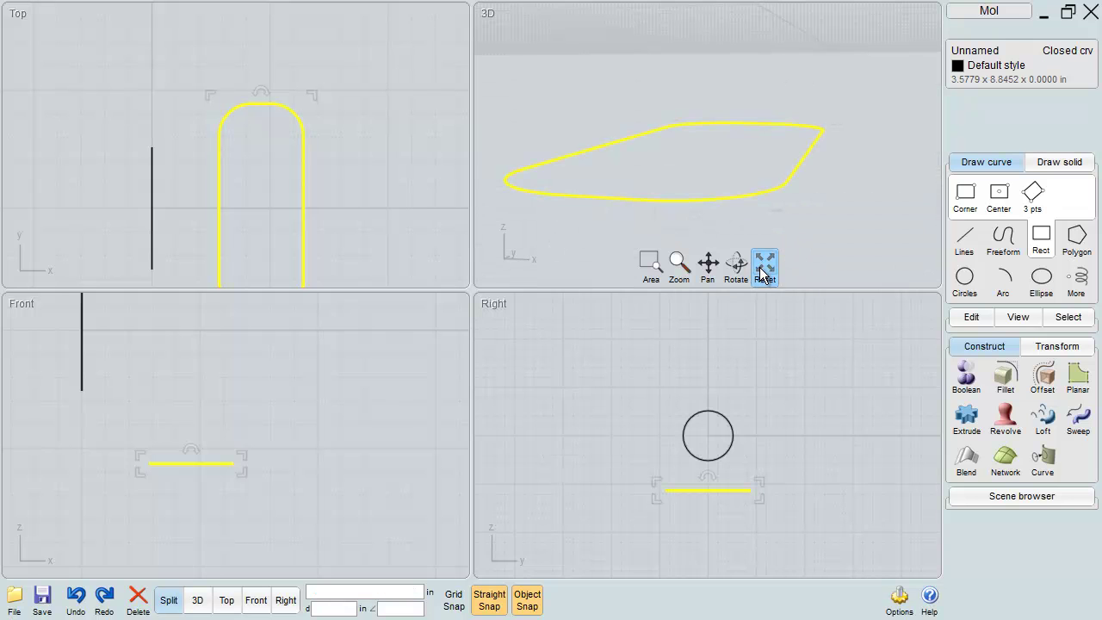
click(763, 272)
drag(176, 462, 217, 463)
click(397, 330)
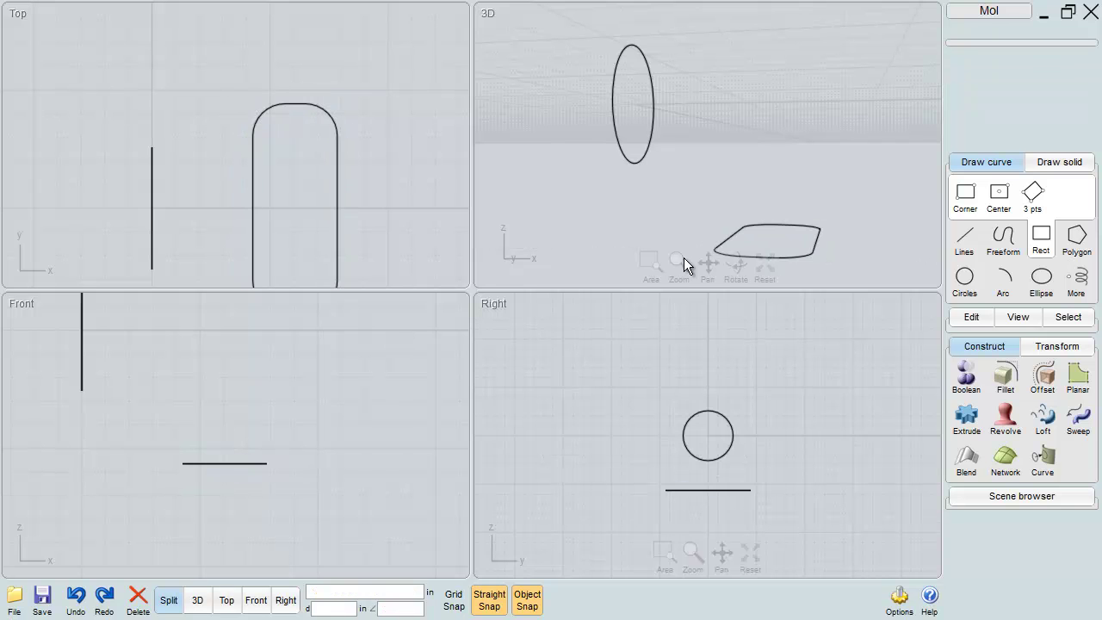
Extrude the rounded rectangle upward into a block with capped ends.
click(819, 246)
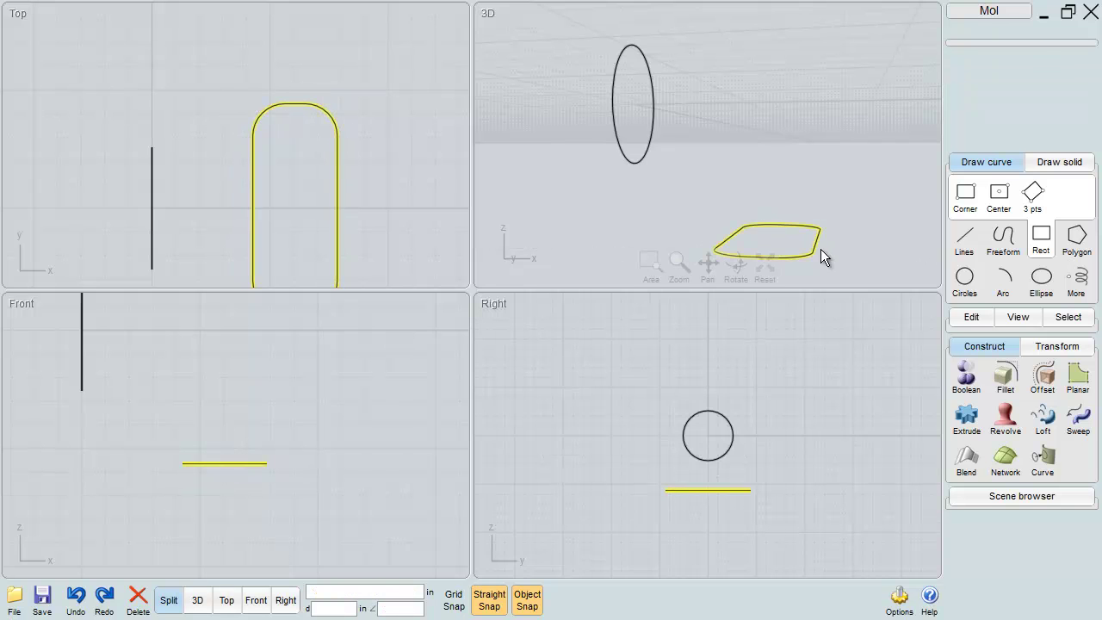
click(966, 416)
click(836, 164)
right_drag(838, 209, 811, 201)
click(785, 105)
Extrude the circle about 4.6 in toward the block with capped ends, and remove both extrusions, keeping only the profile curves.
click(709, 113)
click(966, 372)
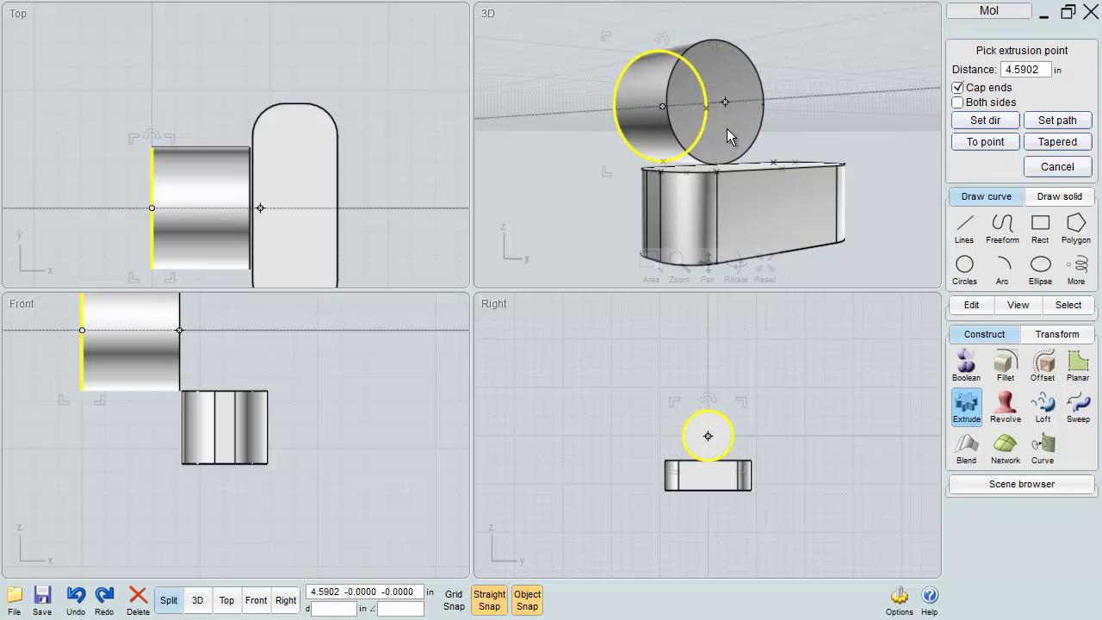
click(749, 125)
right_drag(897, 125, 648, 162)
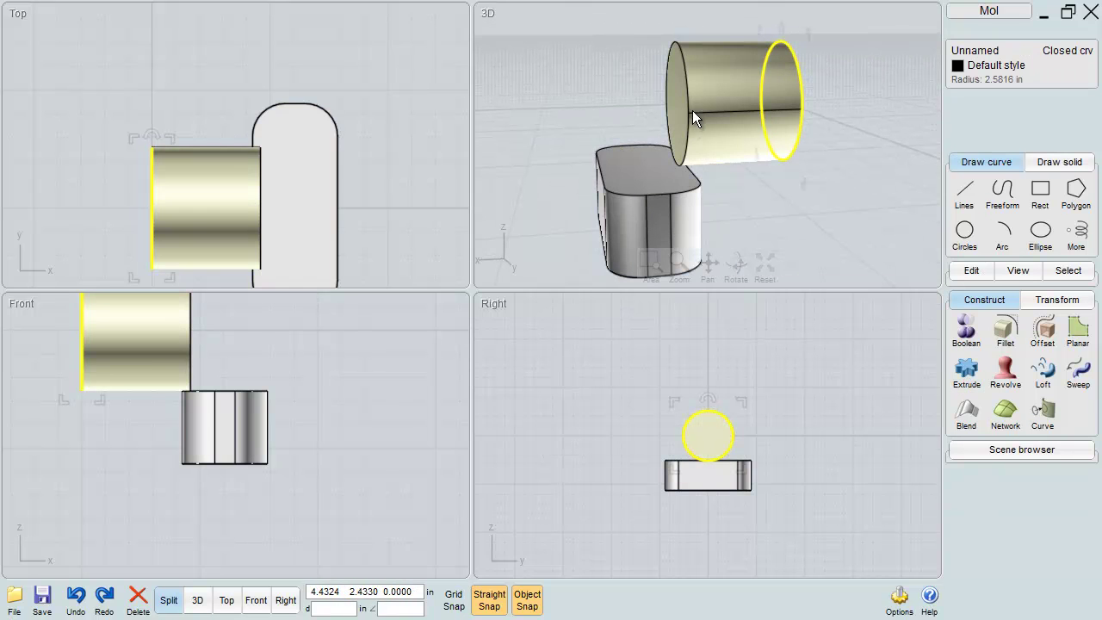
click(622, 195)
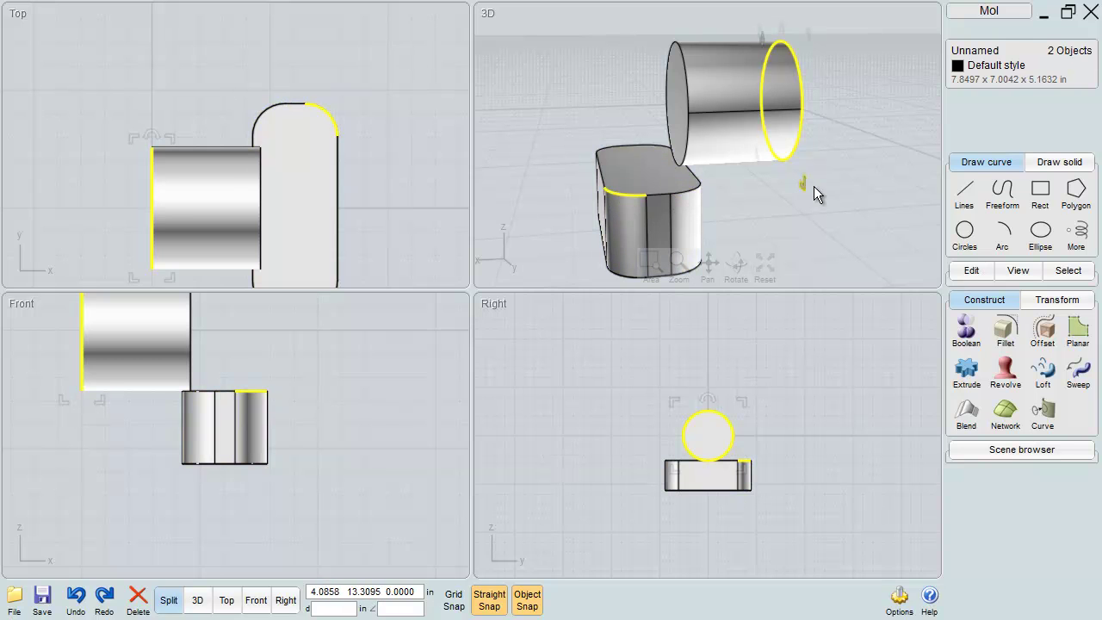
key(Delete)
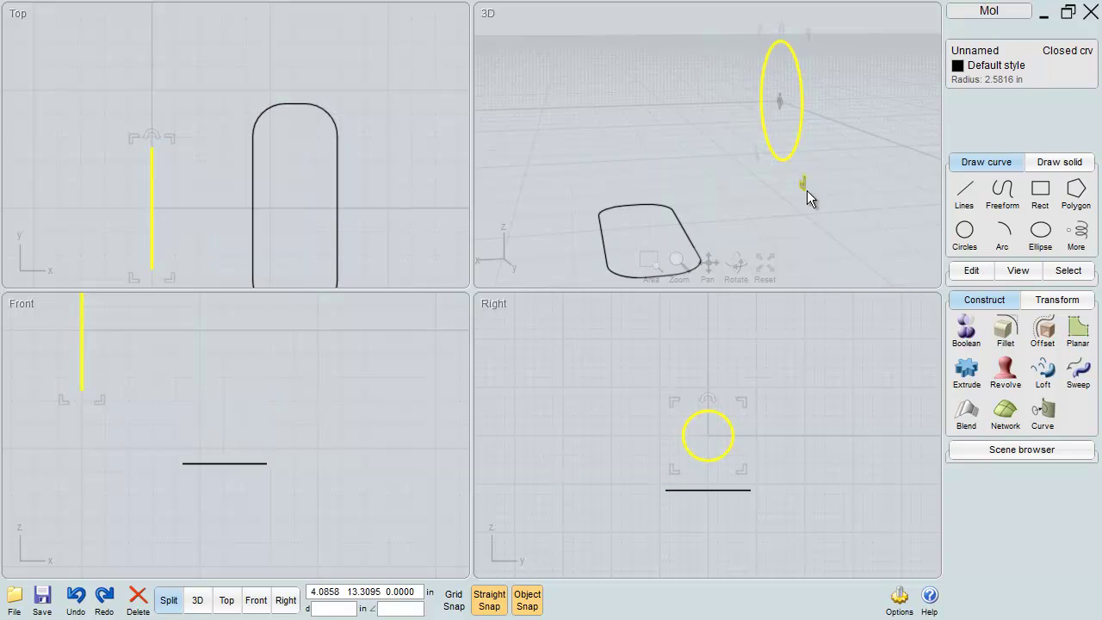
Rotate the circle about its centre in the Right view to move its seam to the opposite side.
click(739, 177)
click(773, 157)
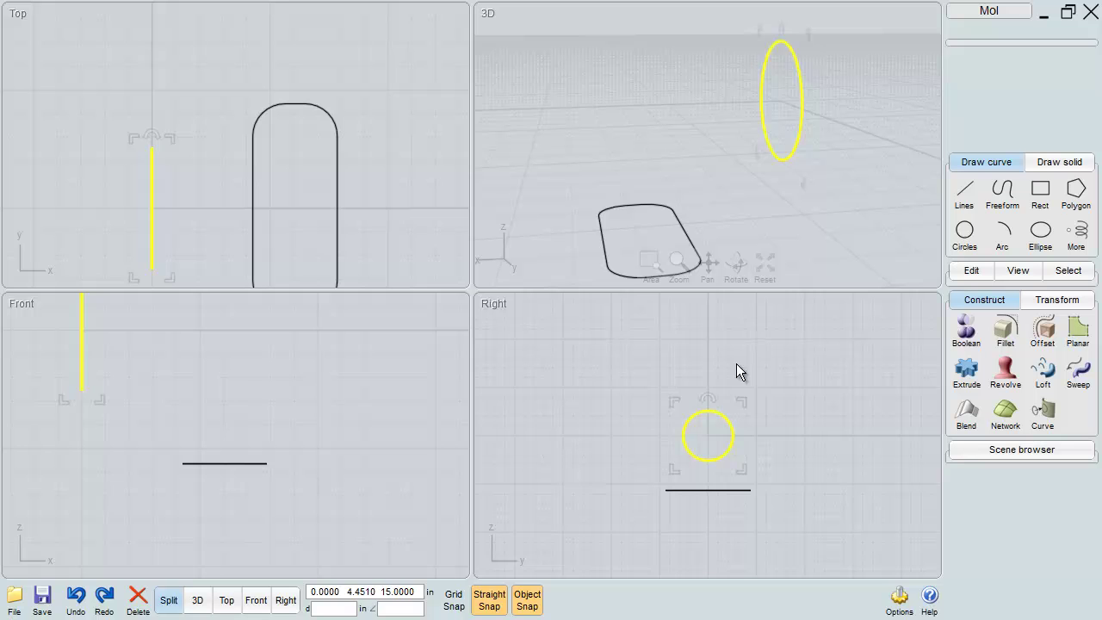
click(699, 398)
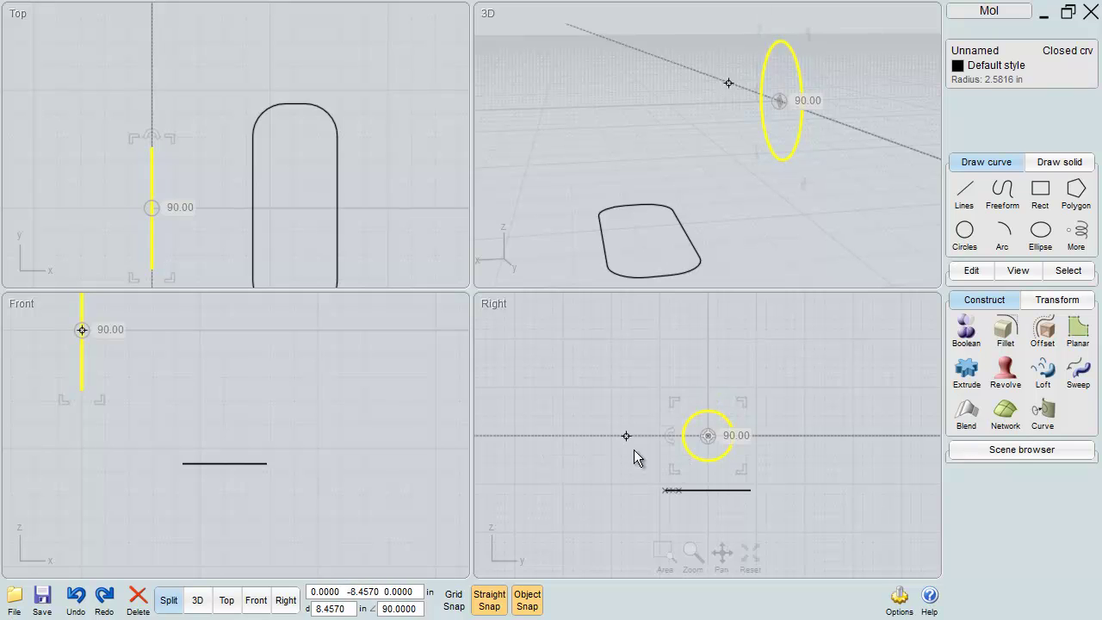
click(709, 474)
click(731, 205)
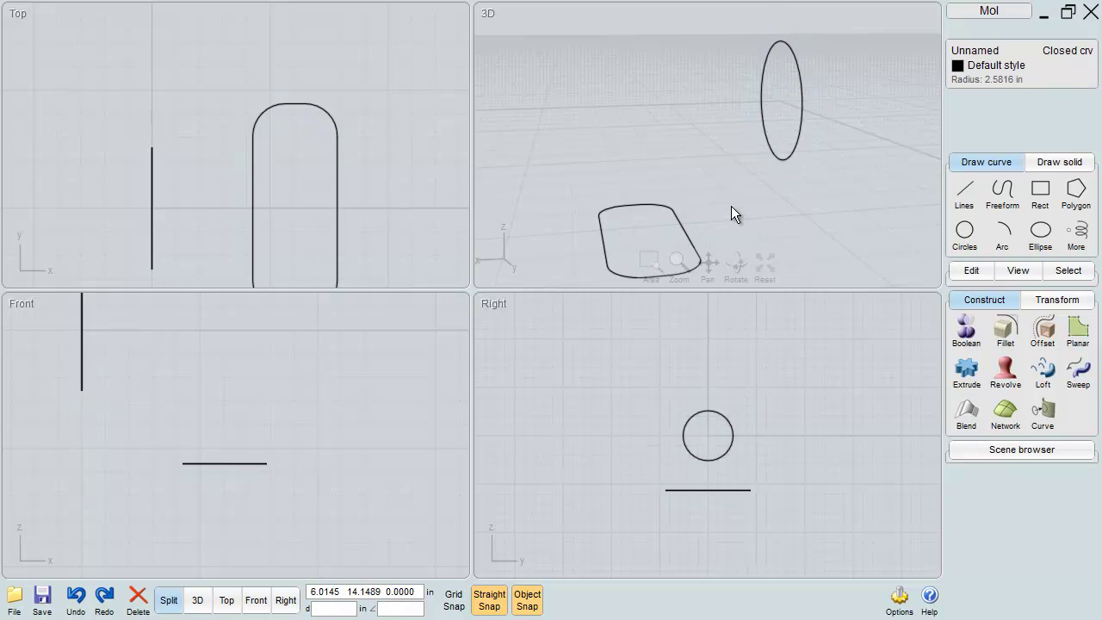
Rebuild the rounded rectangle in Refit mode with a 0.01 in tolerance, deleting the input object.
click(677, 224)
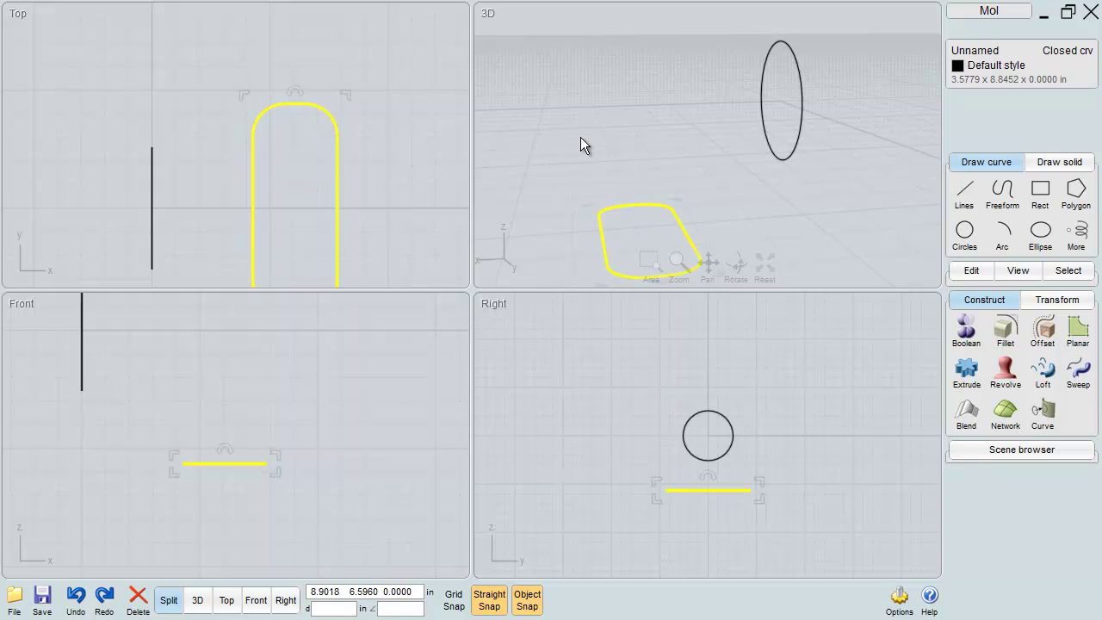
key(Tab)
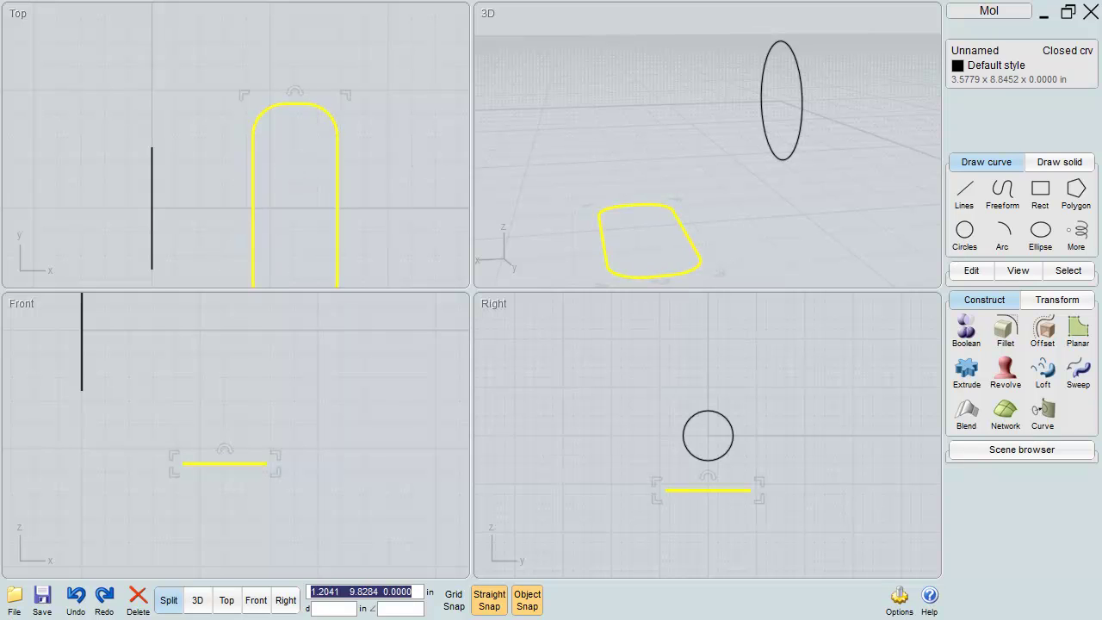
text(Rebuild)
key(Return)
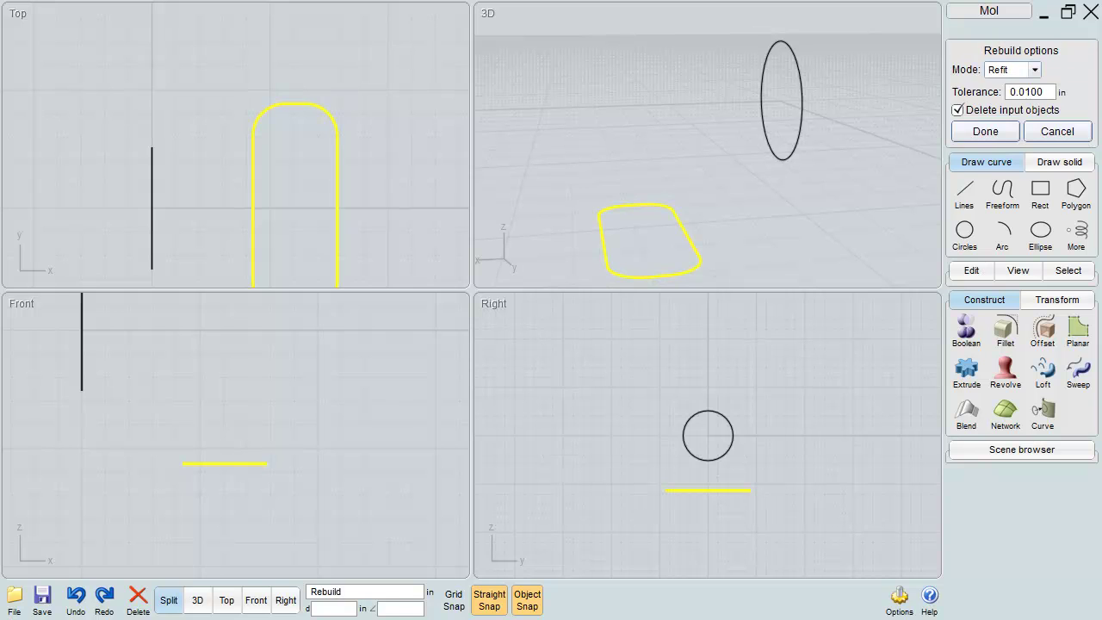
scroll(325, 126, up, 4)
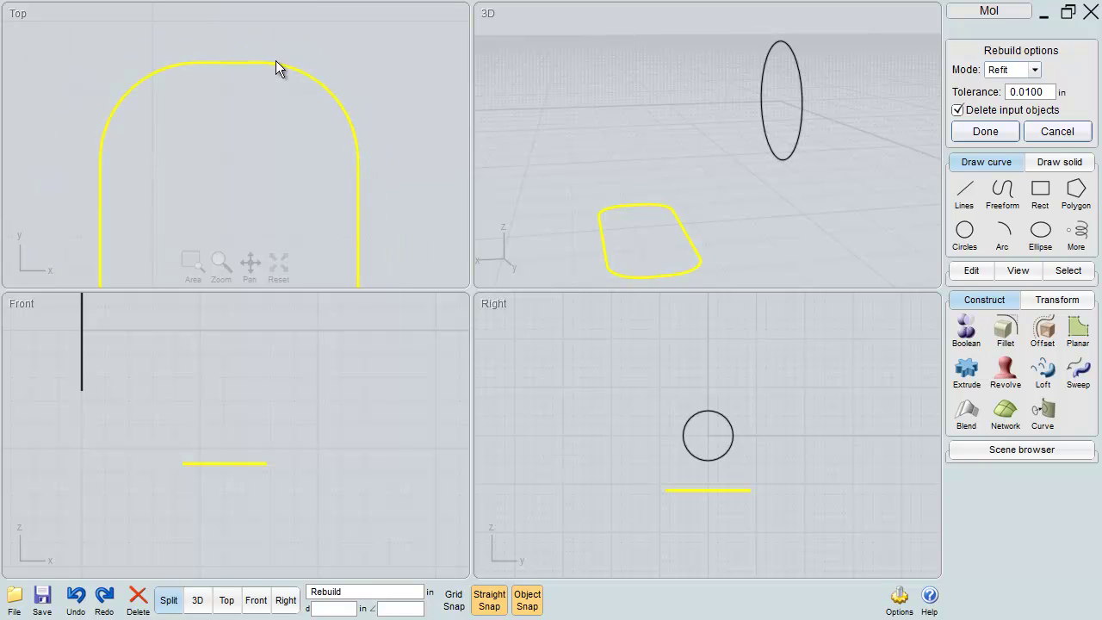
key(Return)
Extrude the rebuilt rounded rectangle downward about 3.56 in with capped ends.
scroll(388, 73, down, 3)
right_drag(585, 186, 935, 179)
click(966, 372)
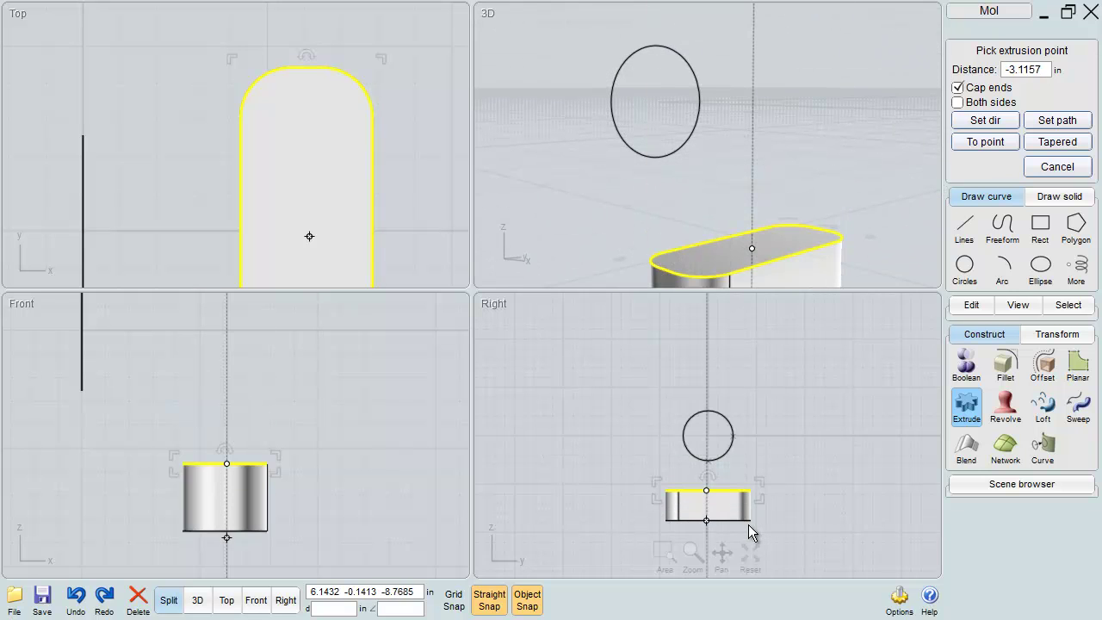
click(751, 522)
click(768, 436)
Extrude the circle away from the rounded block into a short cylinder with capped ends.
right_drag(769, 436, 865, 428)
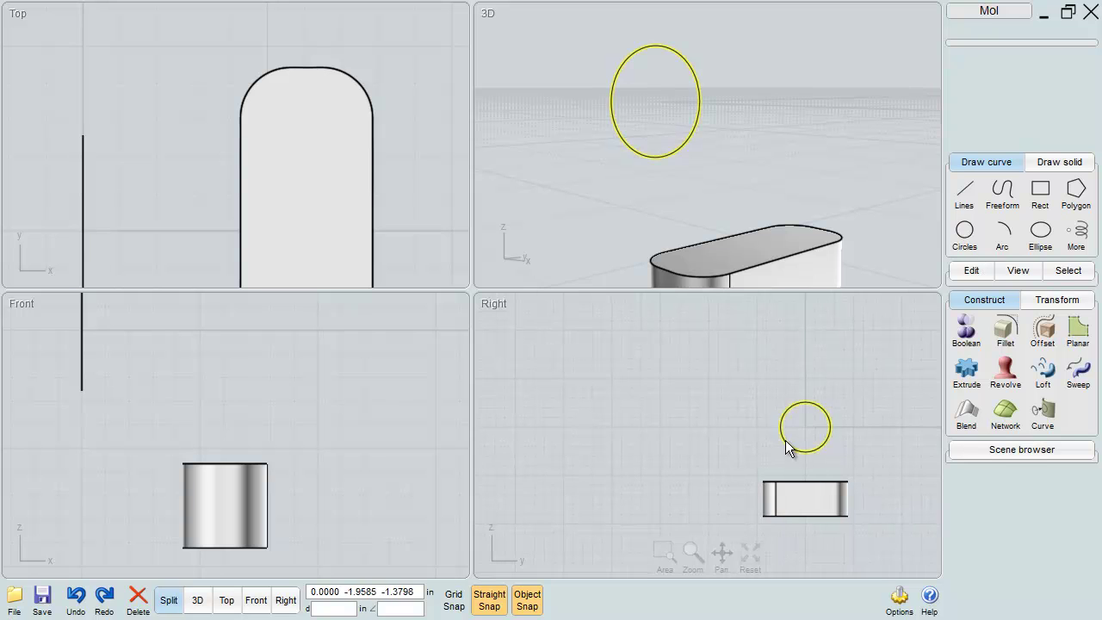
click(779, 437)
key(e)
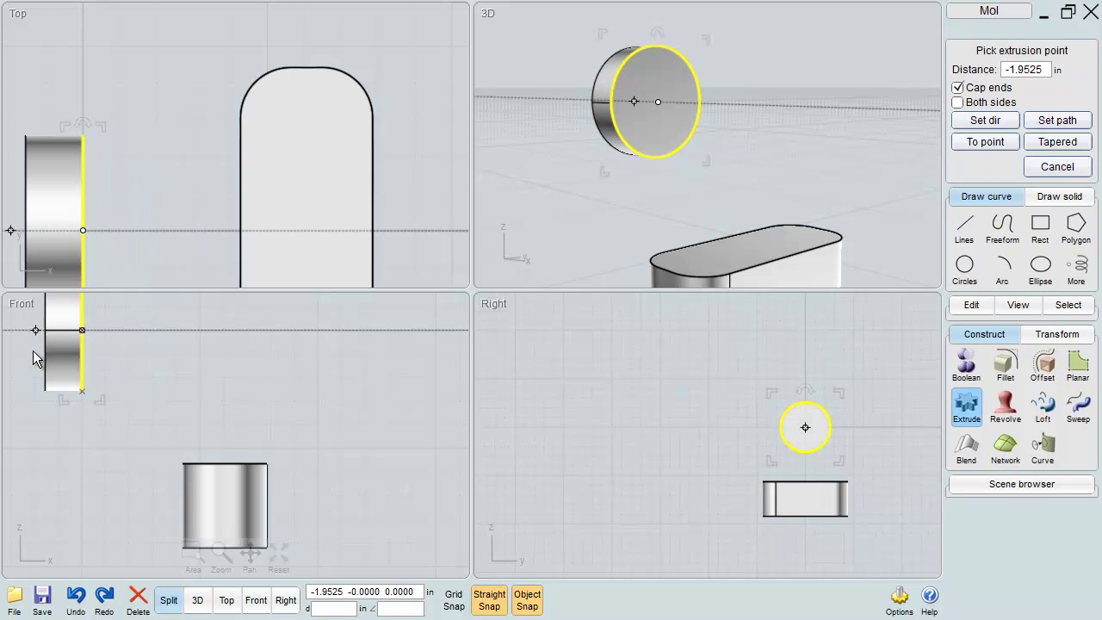
click(24, 350)
click(198, 337)
Delete the cylinder's end face nearest the block and the rounded block's top face to open both shapes.
click(633, 133)
click(715, 240)
click(709, 125)
click(645, 105)
click(645, 105)
click(800, 238)
click(797, 241)
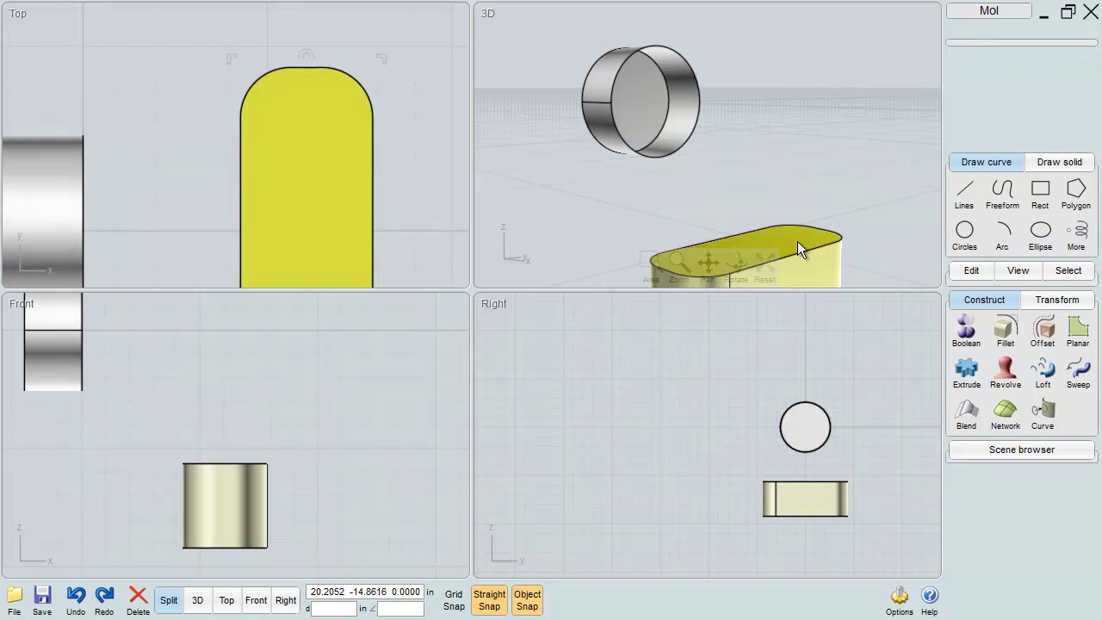
key(Delete)
scroll(668, 152, down, 4)
right_drag(680, 155, 710, 178)
Blend the open circular edge to the block's open top edge with Tangent (G1) continuity and a bulge of 1.0.
click(713, 194)
click(714, 194)
click(662, 141)
click(662, 140)
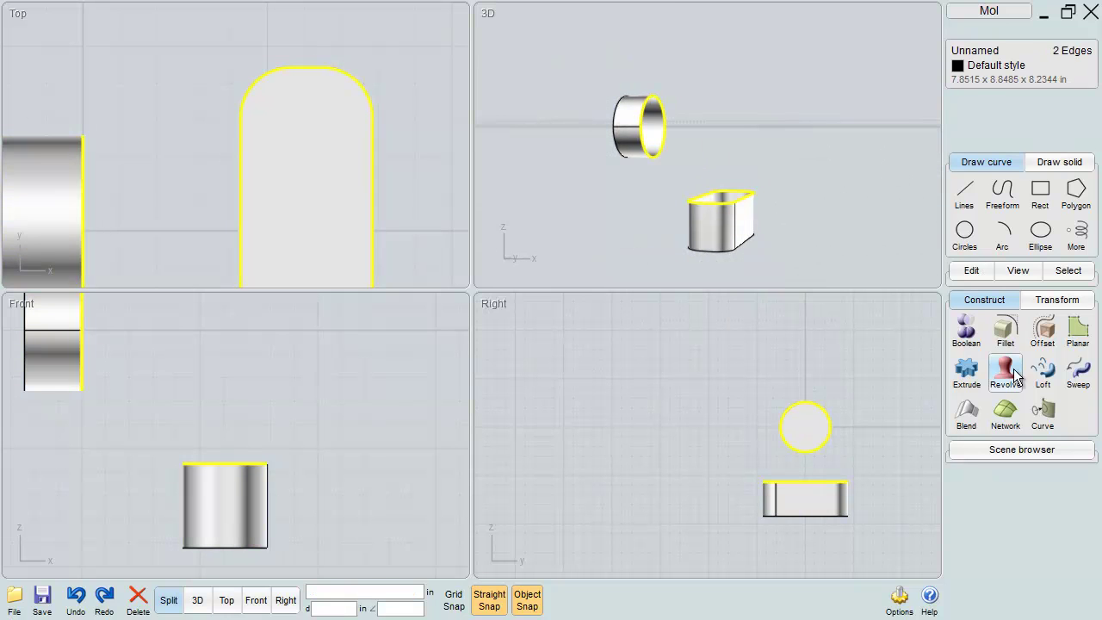
click(966, 413)
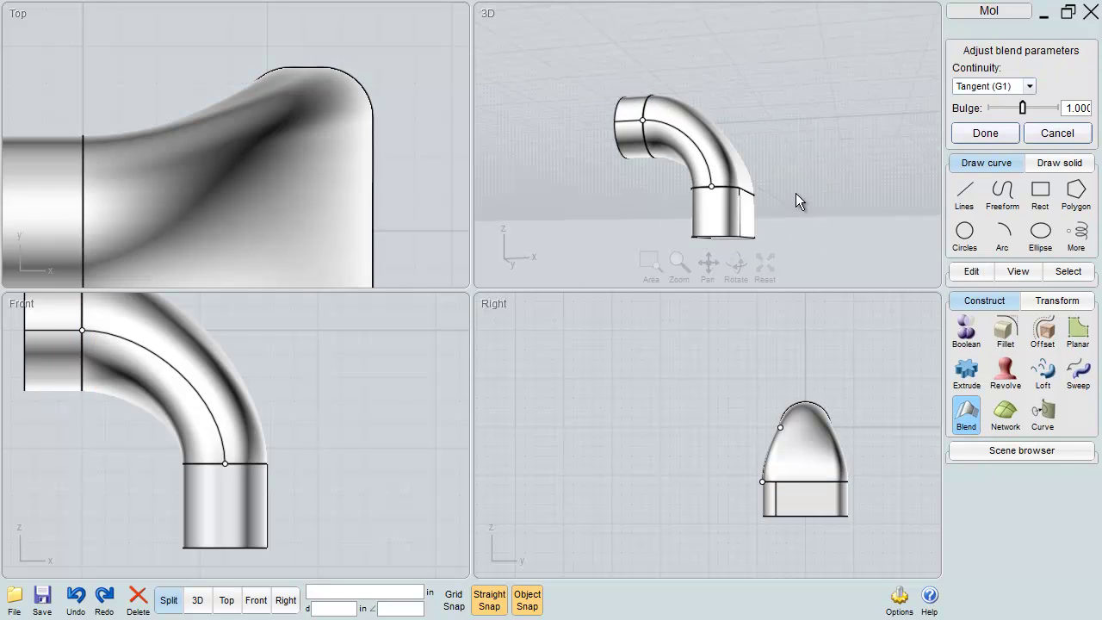
right_drag(310, 440, 334, 446)
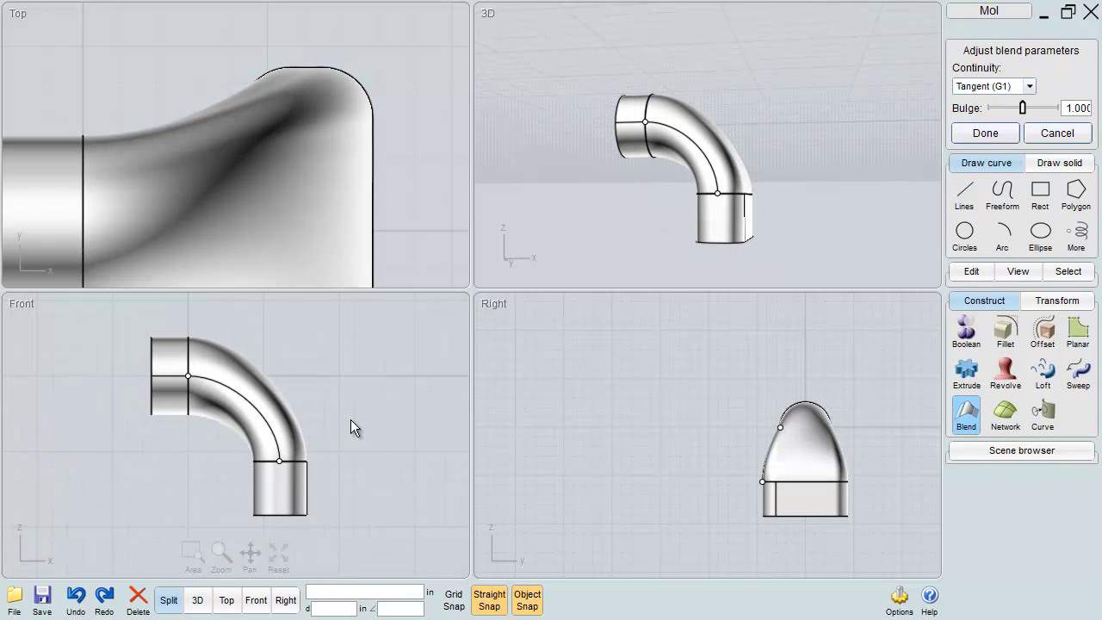
right_click(367, 400)
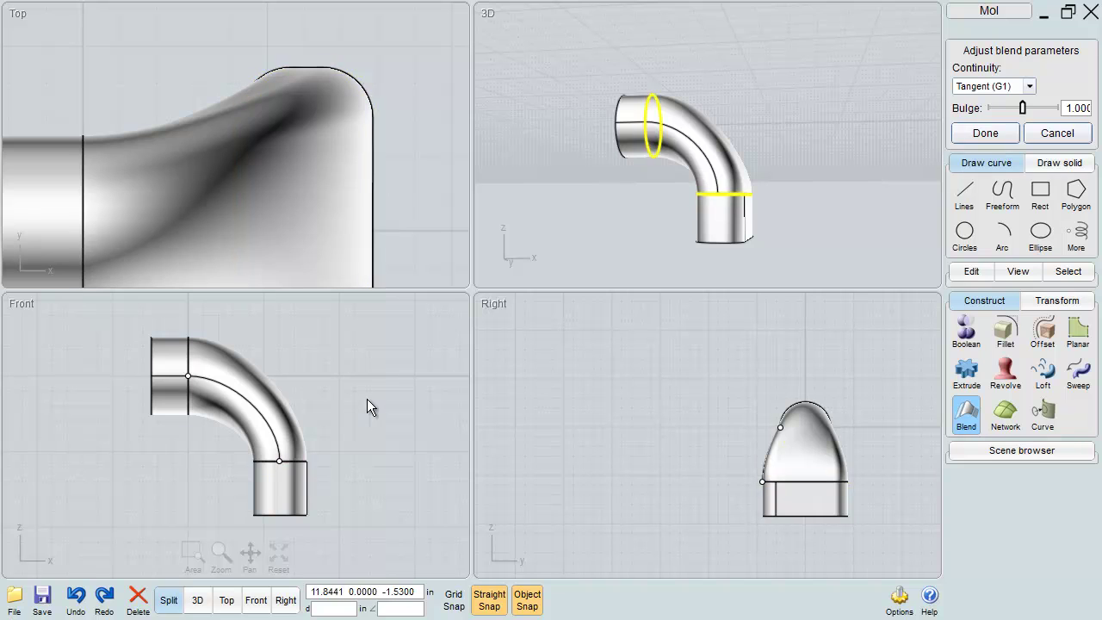
Move the rounded-rectangular end piece upward in the Front view to reshape the attached blend.
drag(287, 482, 292, 448)
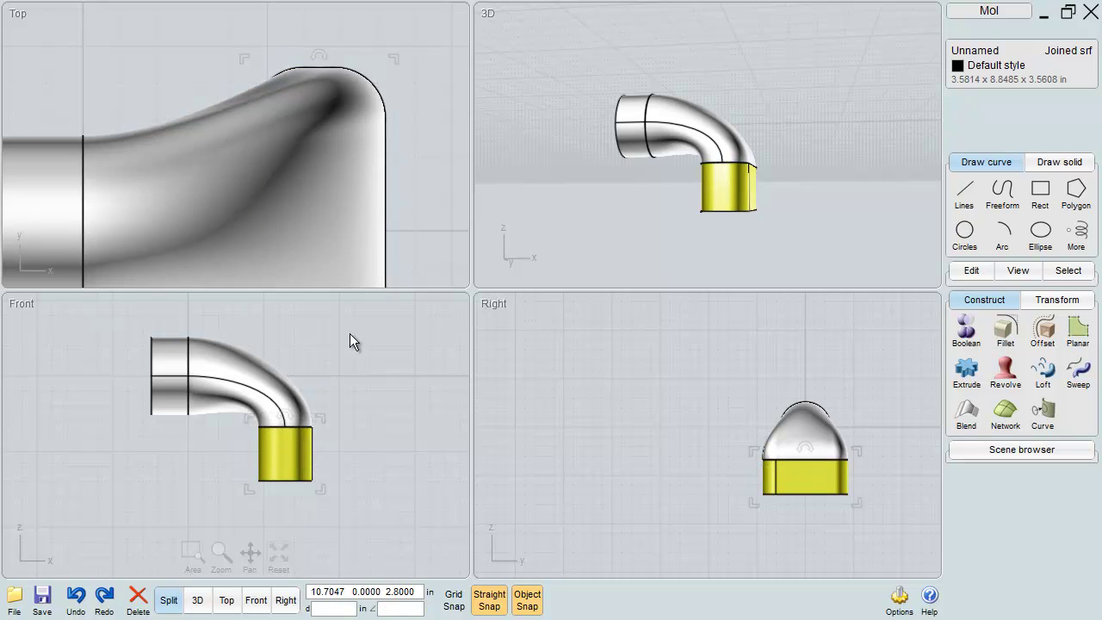
scroll(366, 92, down, 3)
middle_drag(370, 187, 261, 184)
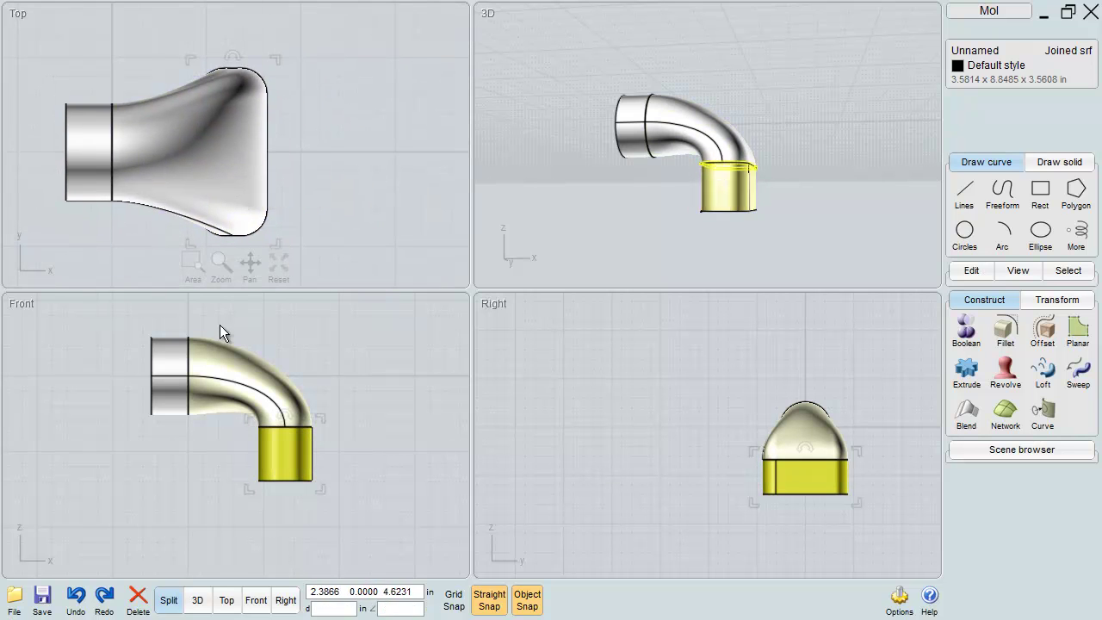
middle_drag(277, 62, 287, 122)
Scale the rounded-rectangular end piece in the Top view to about 5.71 × 9.74 in, and undo the resizing.
drag(285, 116, 314, 87)
scroll(307, 160, up, 2)
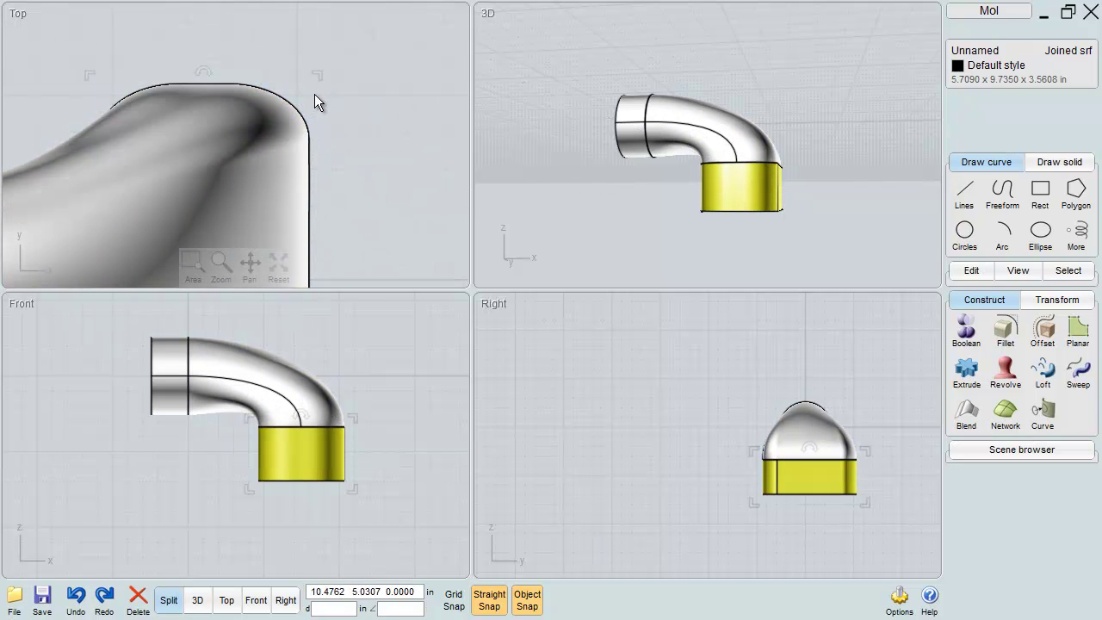
right_drag(713, 166, 542, 265)
scroll(226, 154, down, 3)
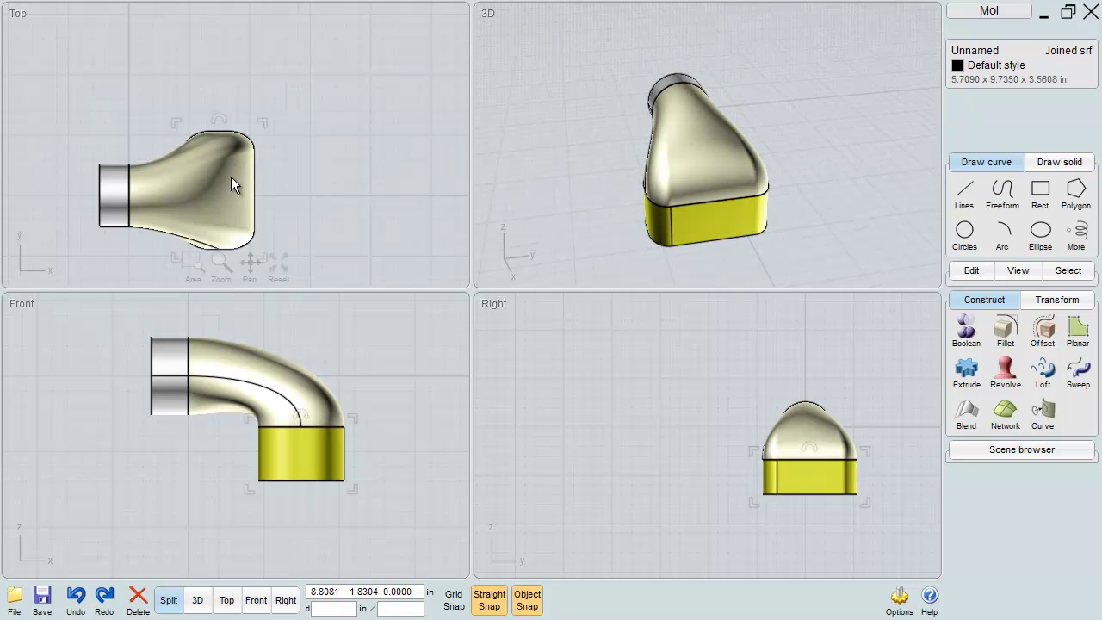
key(ctrl+z)
key(ctrl+z)
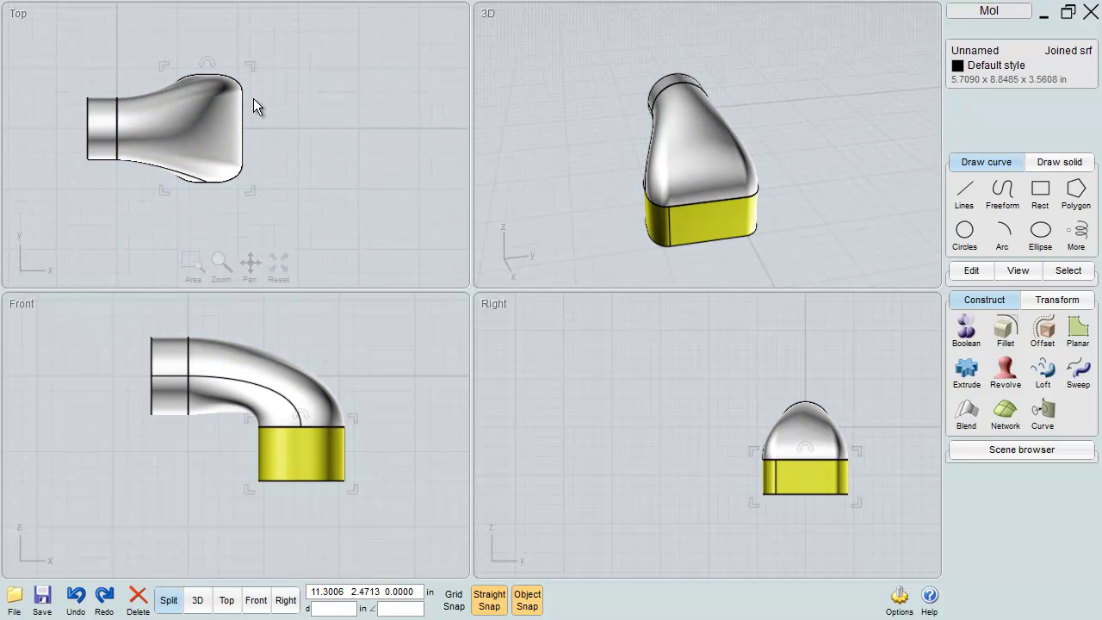
Enlarge the rounded-rectangular end piece to about 7.24 × 13.31 × 5.36 in so the blend follows it.
drag(225, 63, 259, 39)
scroll(222, 76, up, 3)
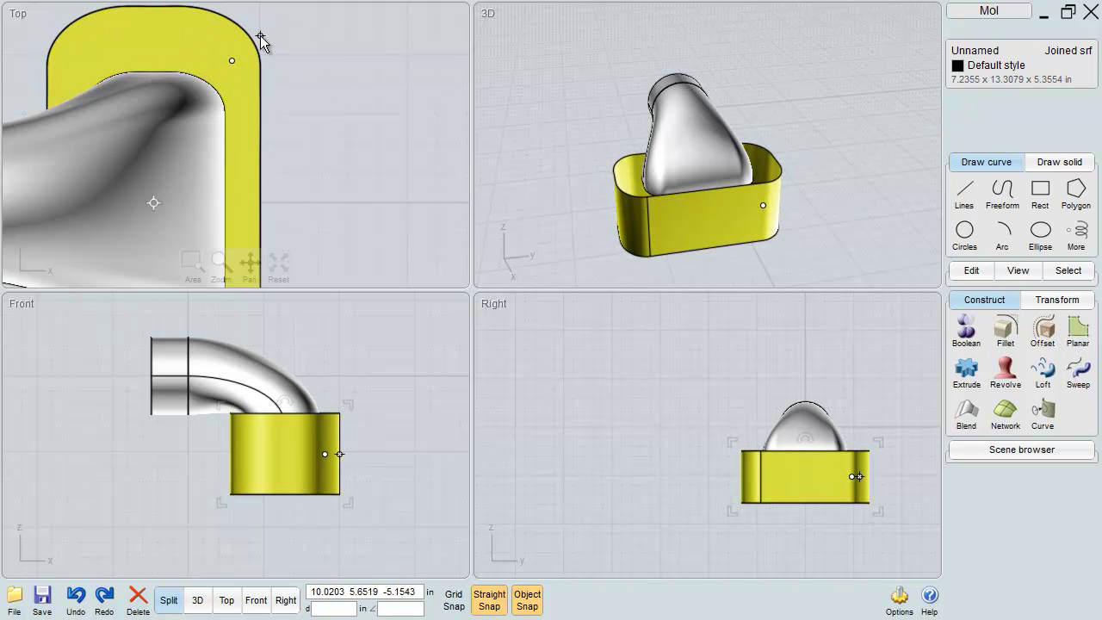
scroll(713, 162, down, 3)
right_drag(697, 177, 861, 97)
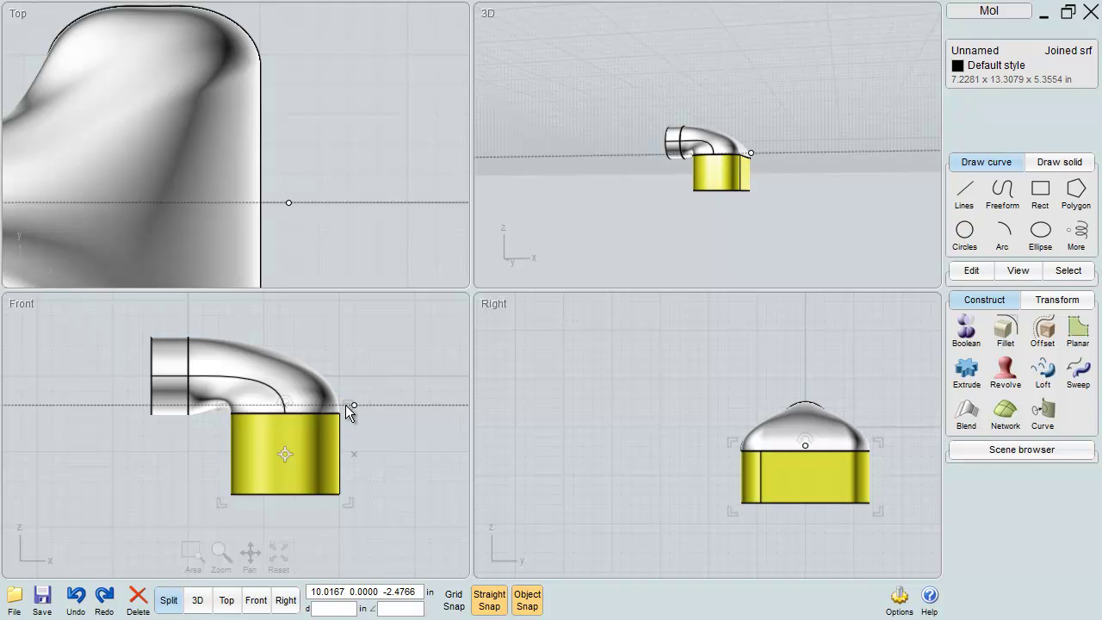
Narrow the rounded-rectangular end piece to about 5.87 × 13.31 × 5.36 in and place it slightly lower in the Front view.
drag(360, 401, 289, 437)
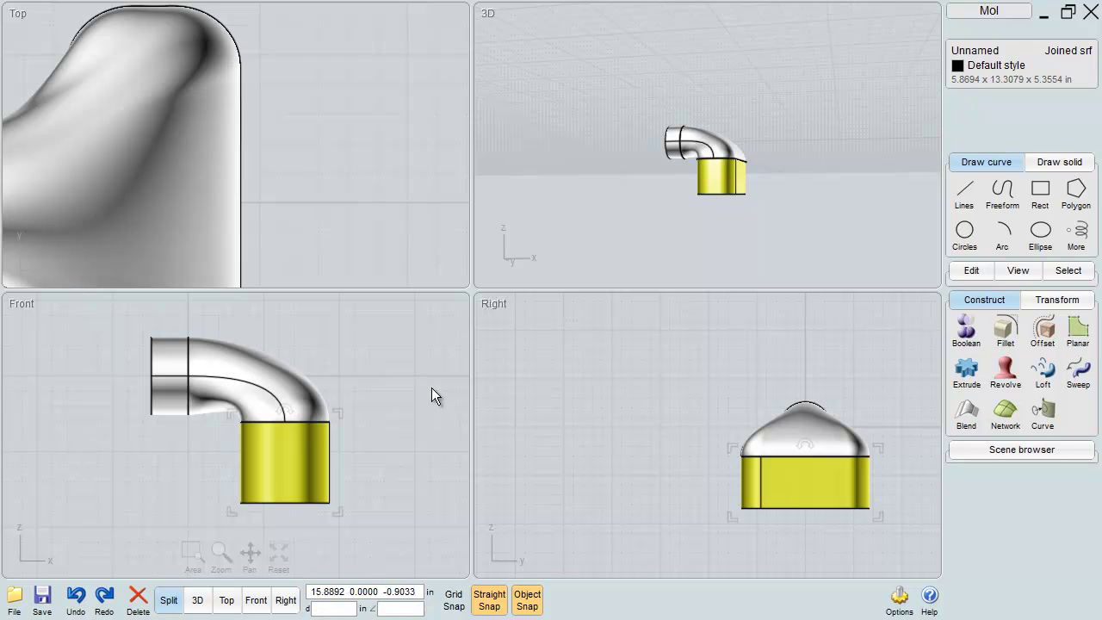
drag(636, 204, 410, 206)
right_drag(410, 205, 714, 180)
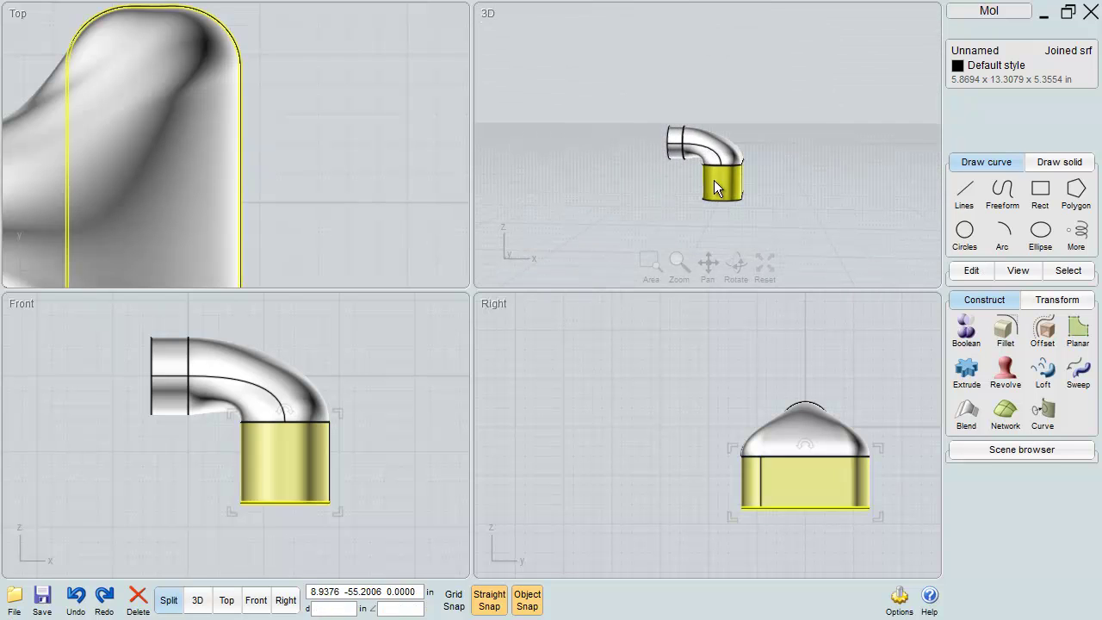
Examine the reshaped blend between the circular tube and the end piece from several angles.
scroll(296, 207, down, 5)
right_drag(294, 206, 298, 128)
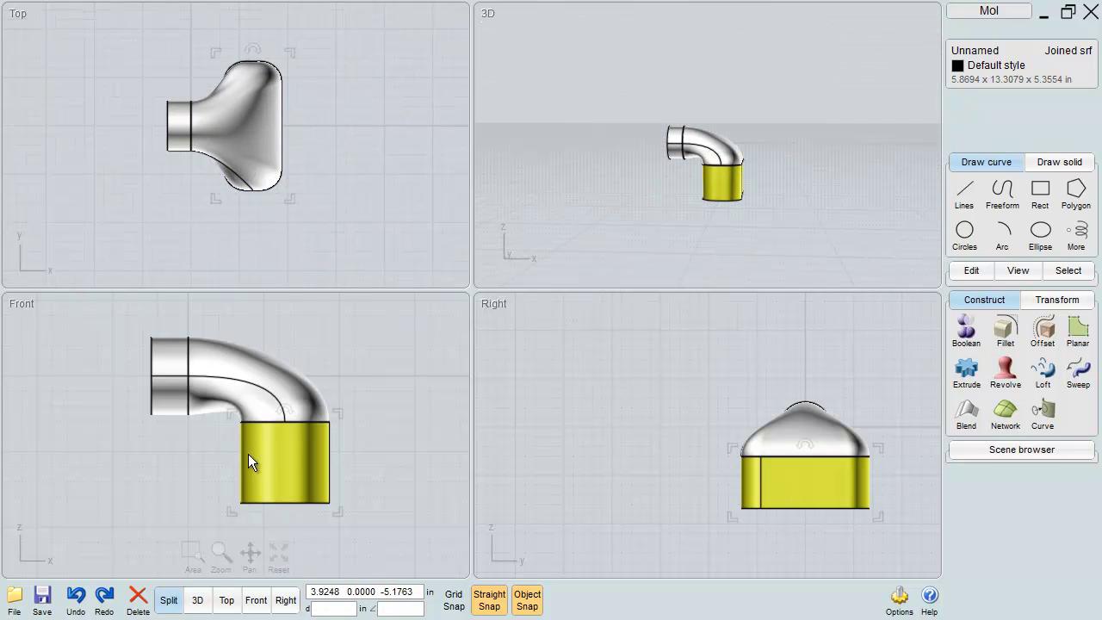
scroll(215, 412, up, 5)
scroll(215, 409, down, 2)
right_drag(216, 435, 167, 467)
click(398, 336)
right_drag(689, 167, 573, 171)
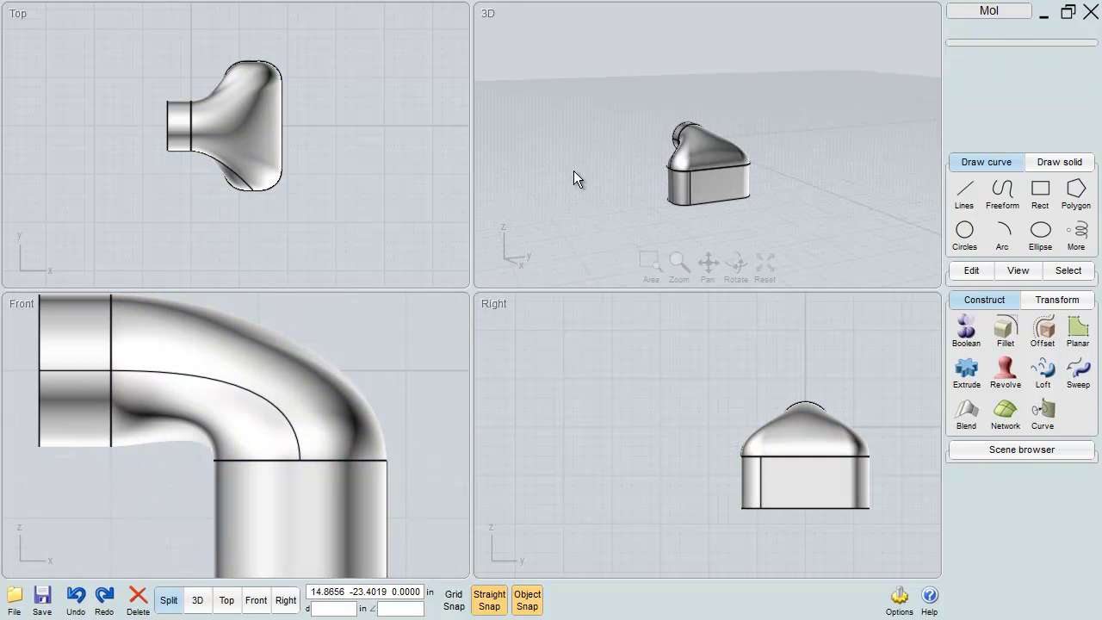
scroll(686, 157, up, 4)
right_drag(681, 161, 769, 156)
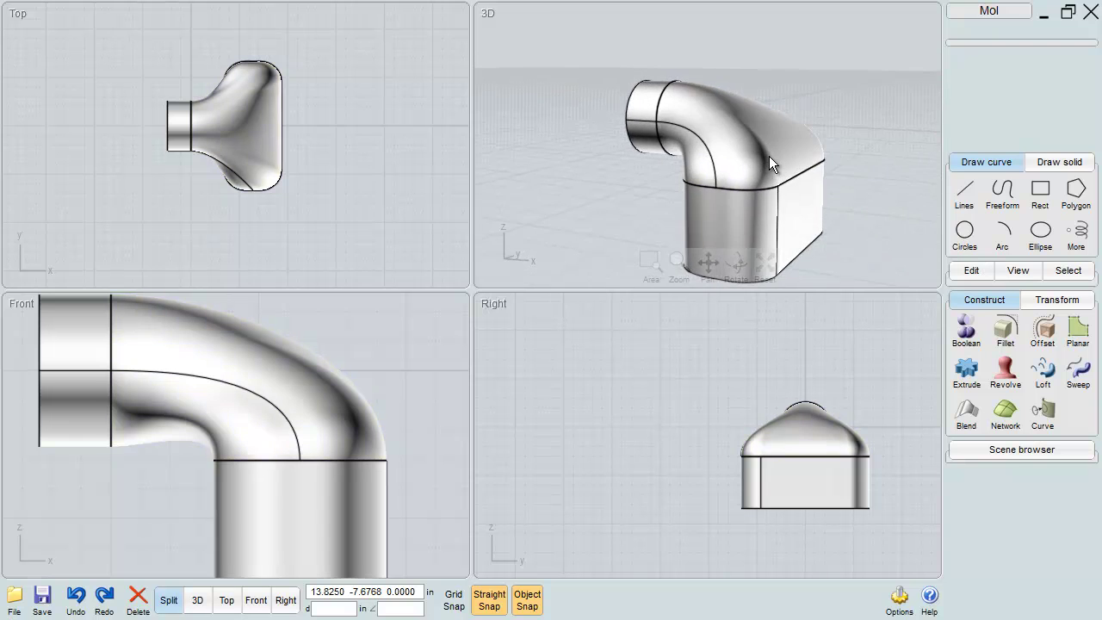
right_drag(761, 193, 797, 159)
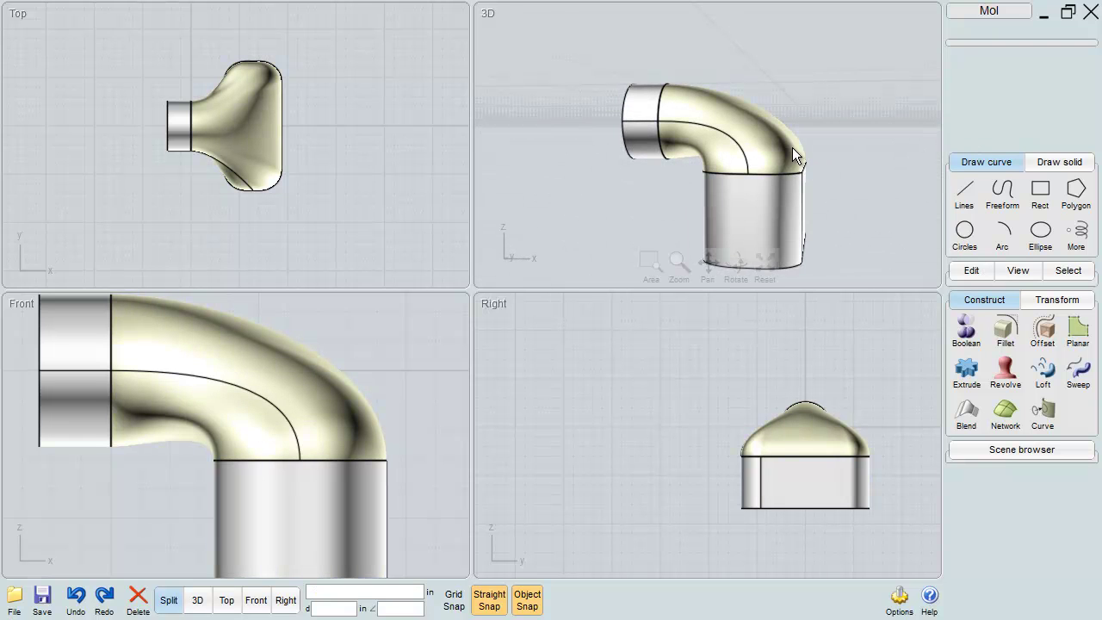
right_drag(763, 118, 865, 140)
Join the rounded-rectangular end piece, the blend and the circular tube into one object.
click(775, 176)
click(741, 112)
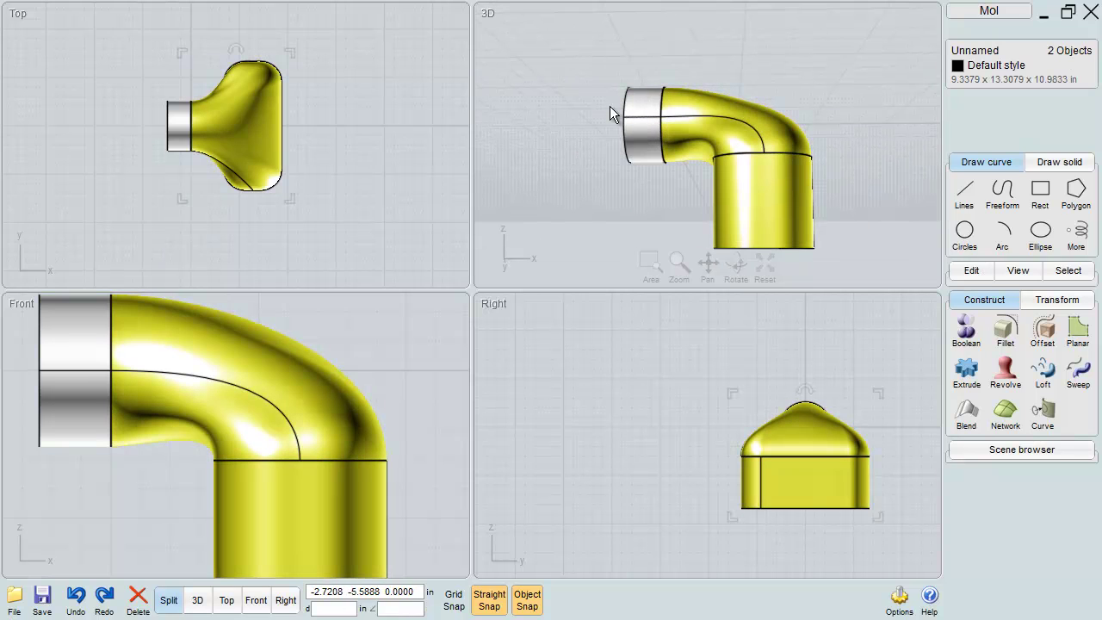
click(644, 129)
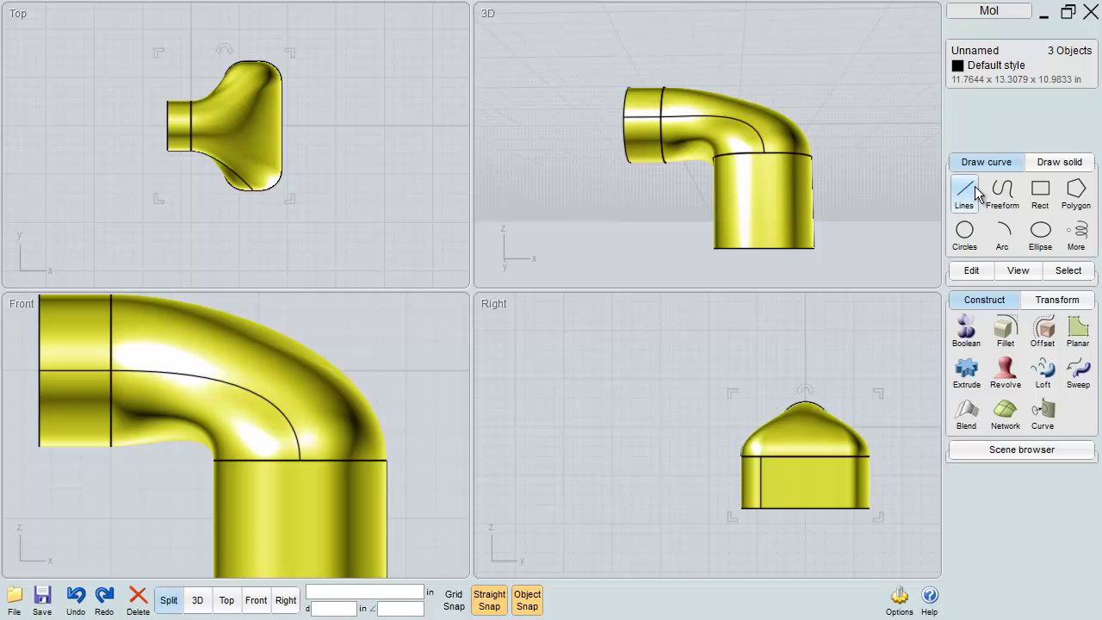
click(972, 271)
click(968, 301)
right_click(627, 170)
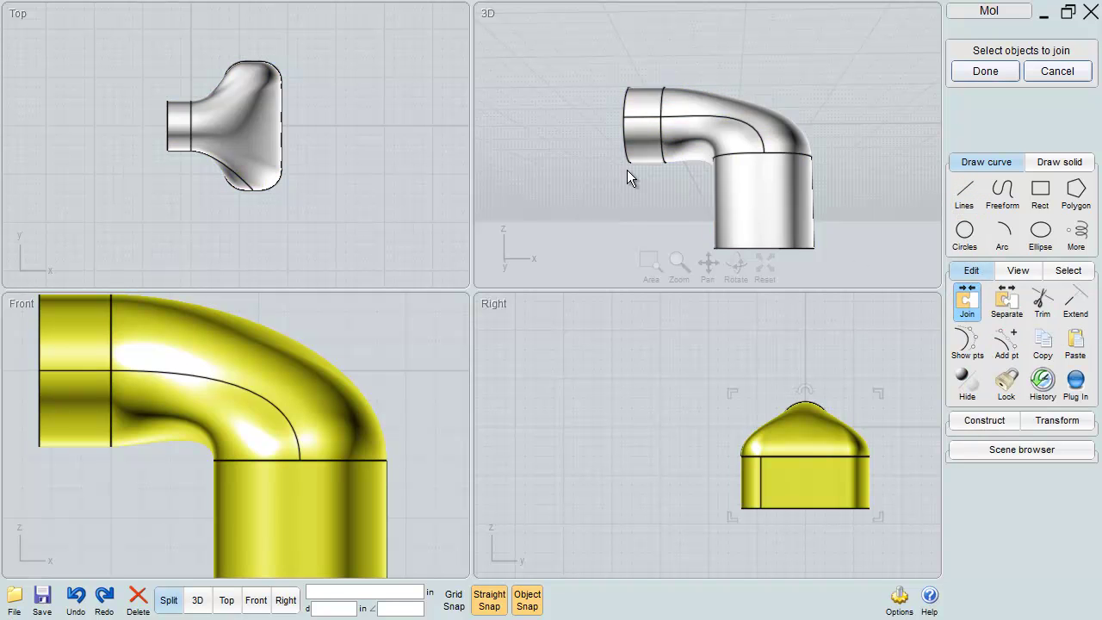
Shell the joined solid with a thickness of 1 in, leaving the circular and rounded-rectangular end faces open.
right_drag(647, 180, 680, 81)
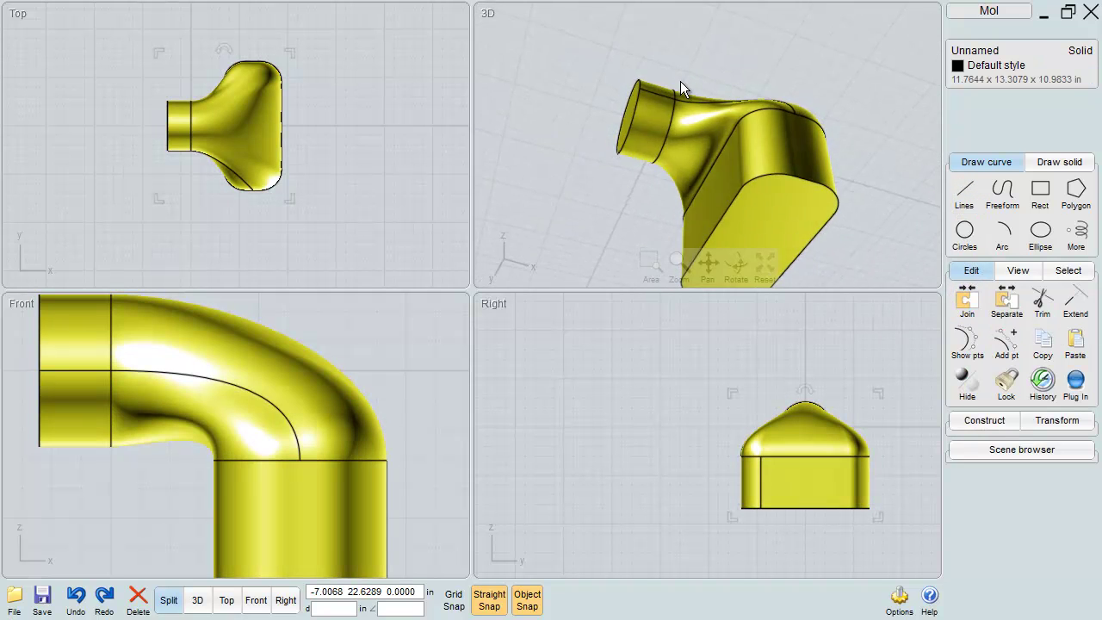
click(782, 207)
right_drag(662, 125, 716, 173)
click(639, 90)
click(990, 422)
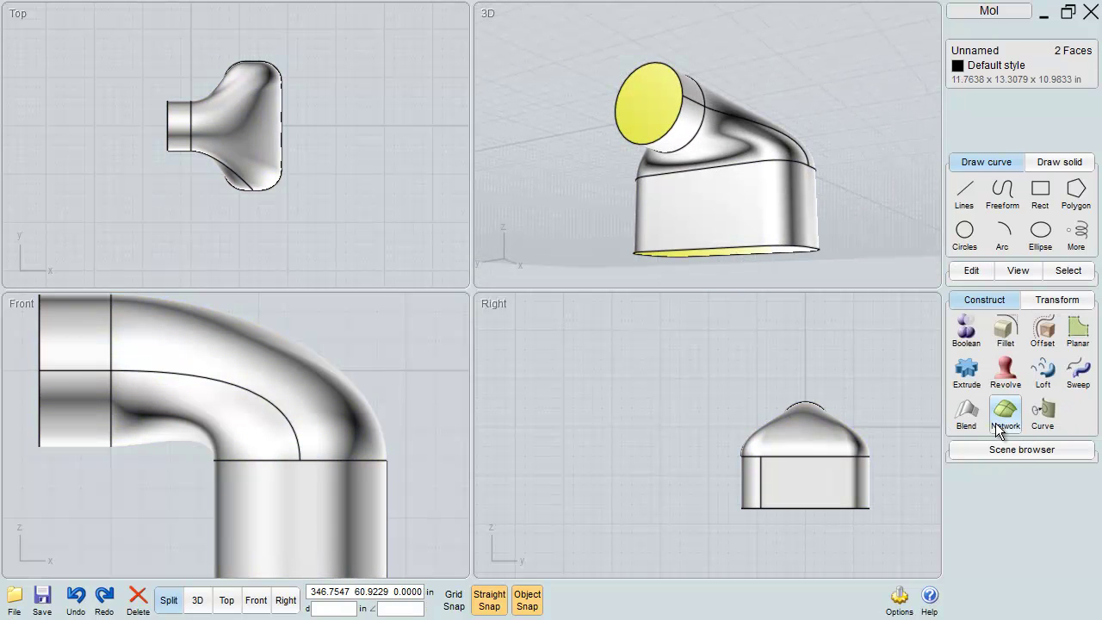
click(1036, 333)
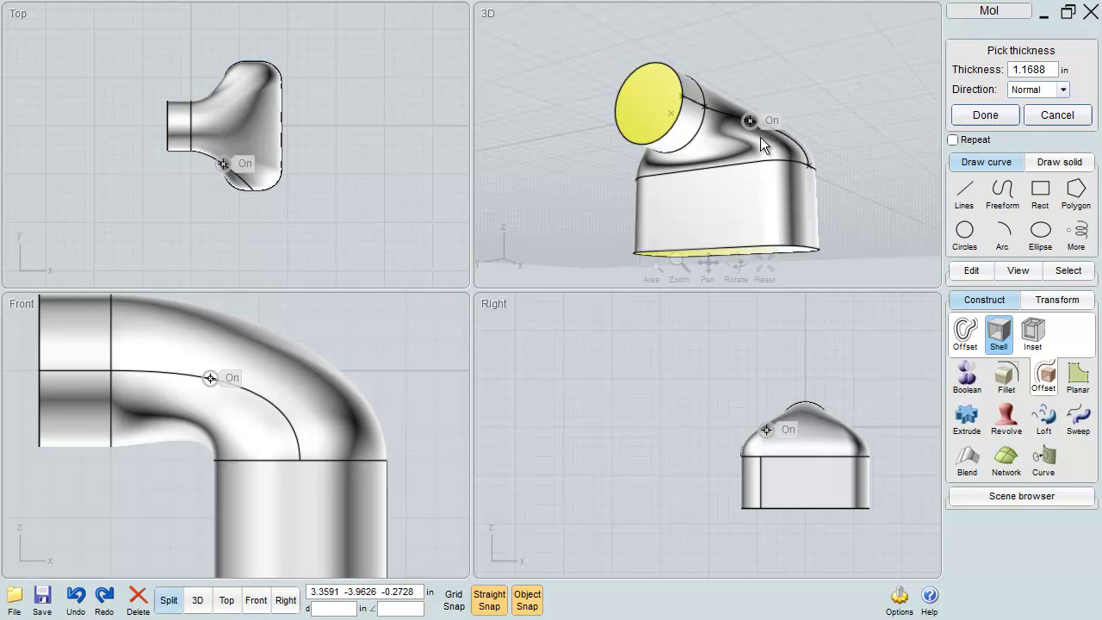
right_drag(760, 137, 794, 186)
scroll(671, 98, up, 3)
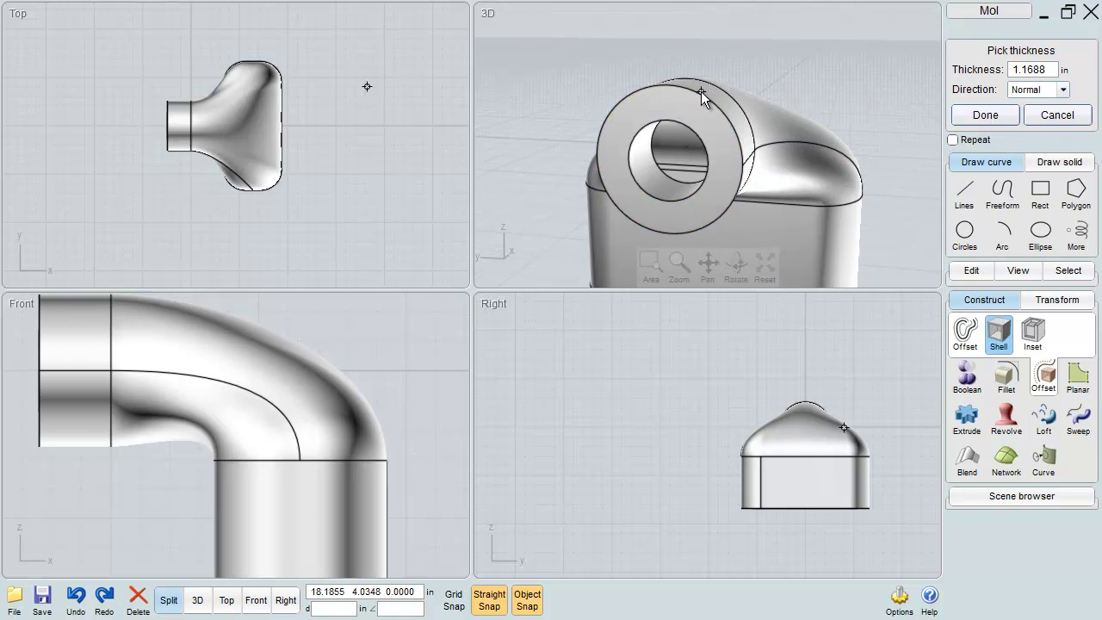
scroll(740, 118, down, 5)
right_drag(834, 165, 625, 147)
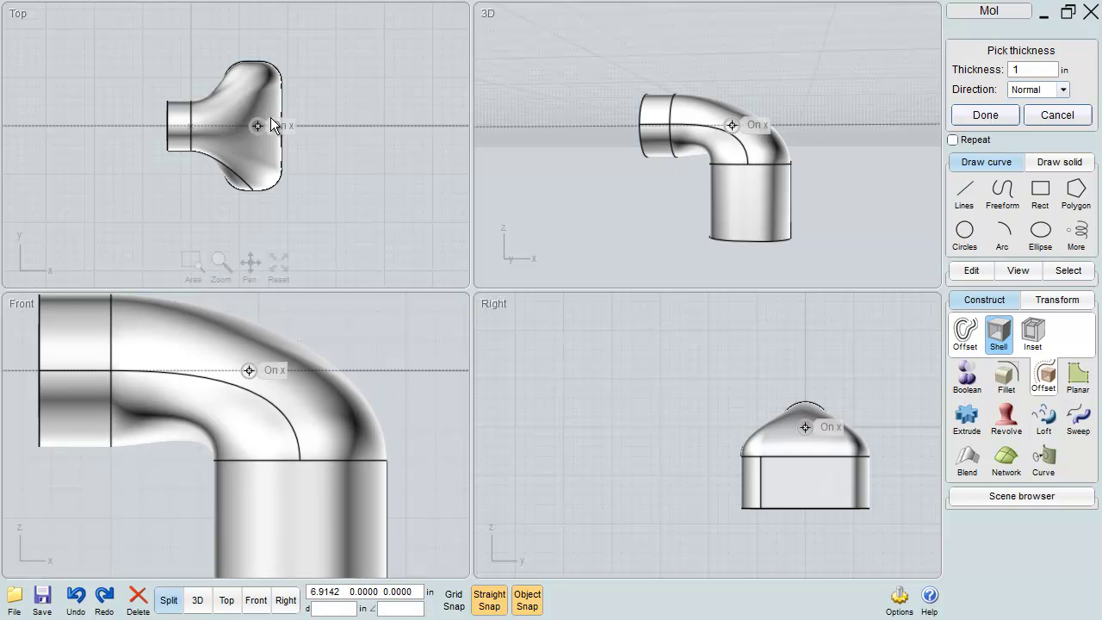
right_drag(693, 171, 307, 203)
right_drag(815, 163, 861, 166)
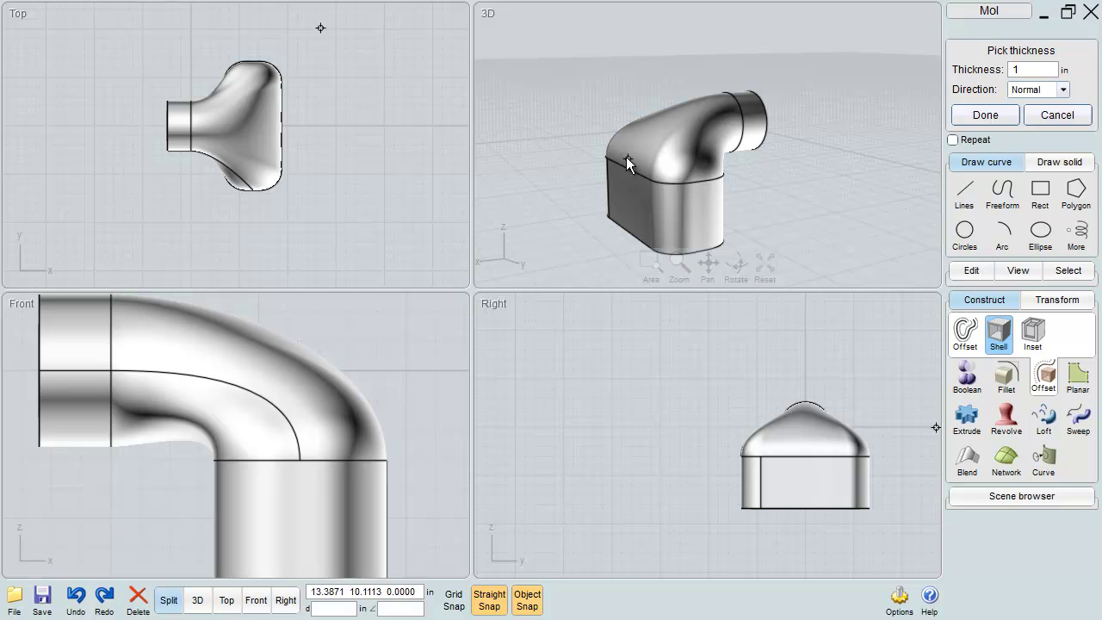
key(Escape)
Examine the shelled tube's openings and outer surface from several angles, leaving nothing selected.
right_drag(812, 173, 708, 175)
click(662, 183)
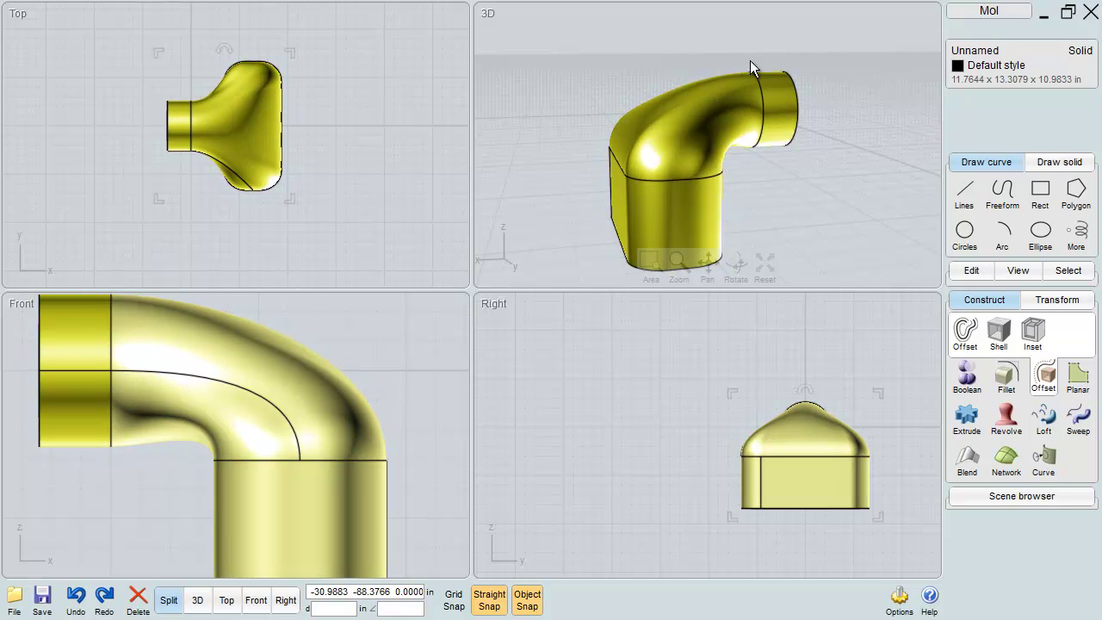
right_drag(771, 180, 703, 201)
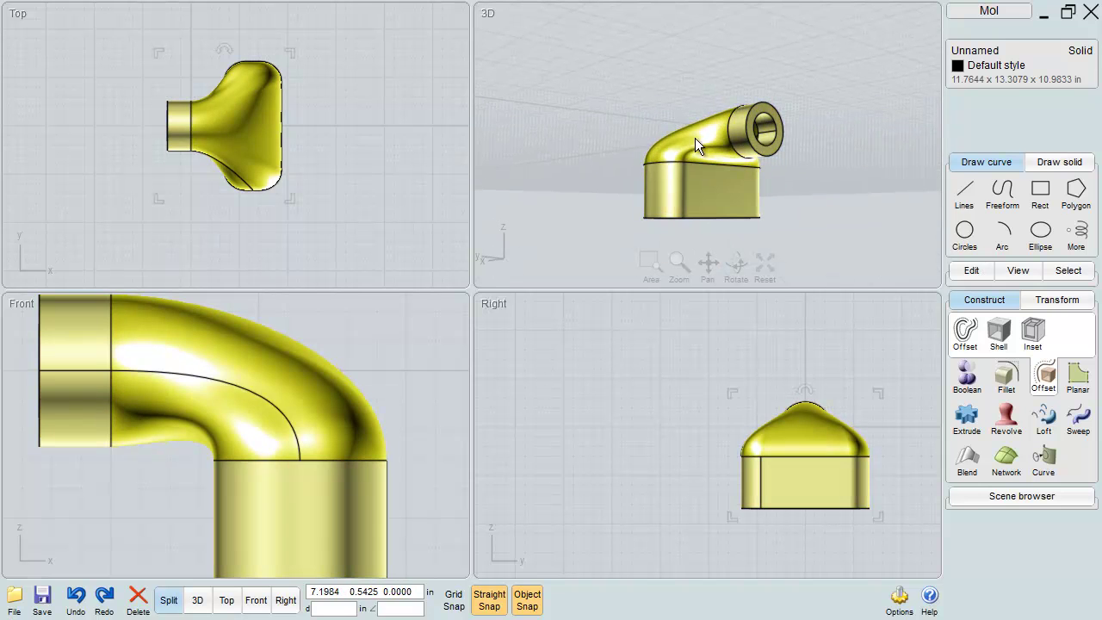
right_drag(714, 143, 679, 175)
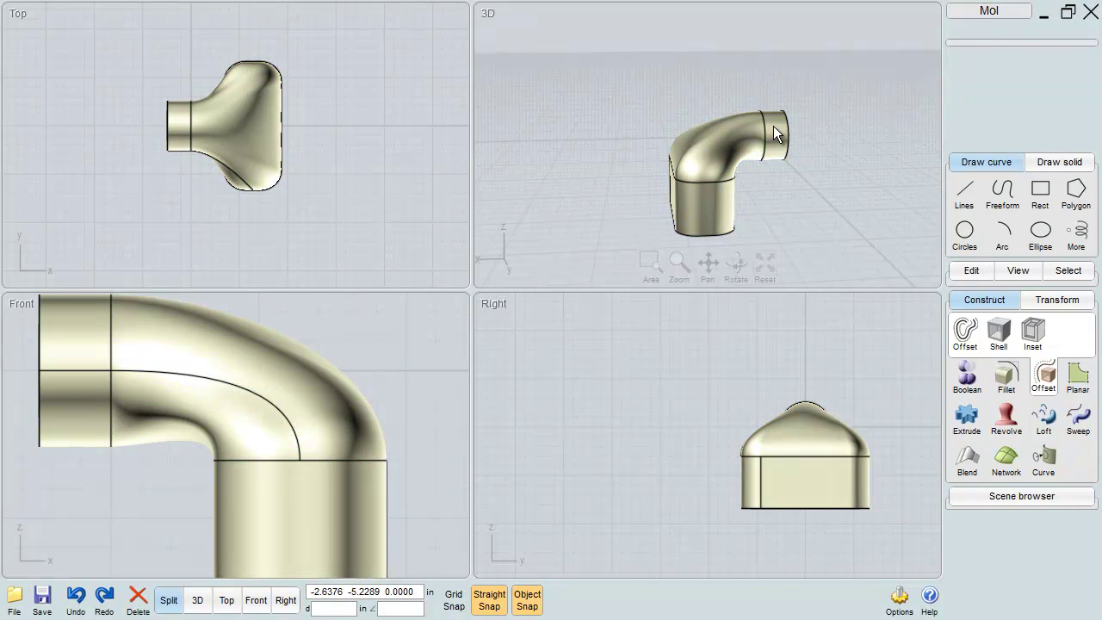
click(714, 192)
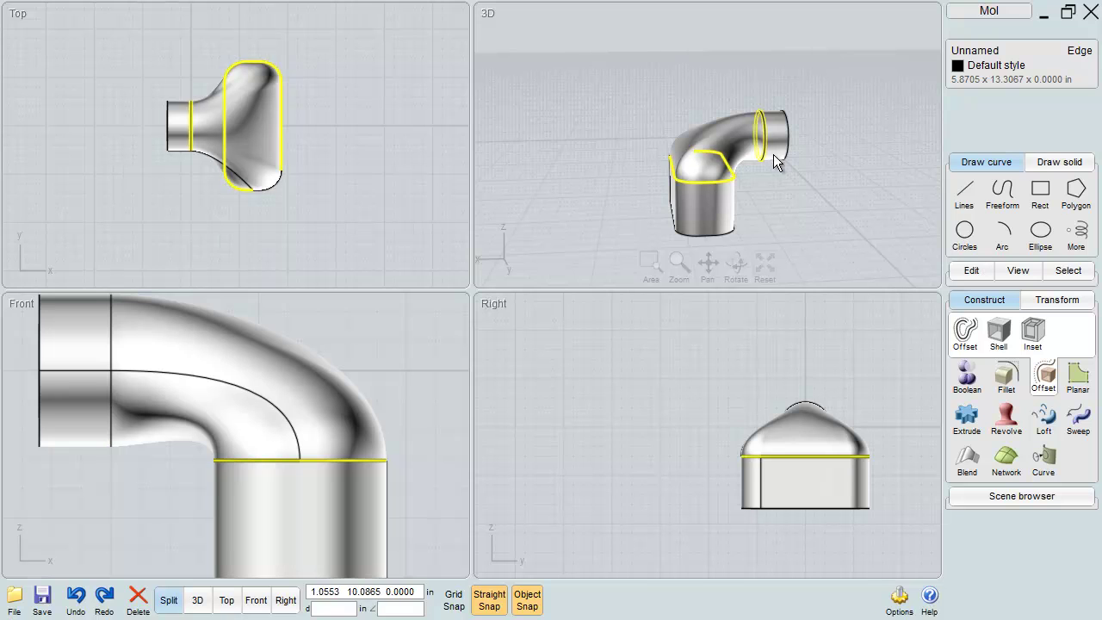
right_drag(750, 142, 697, 154)
key(Escape)
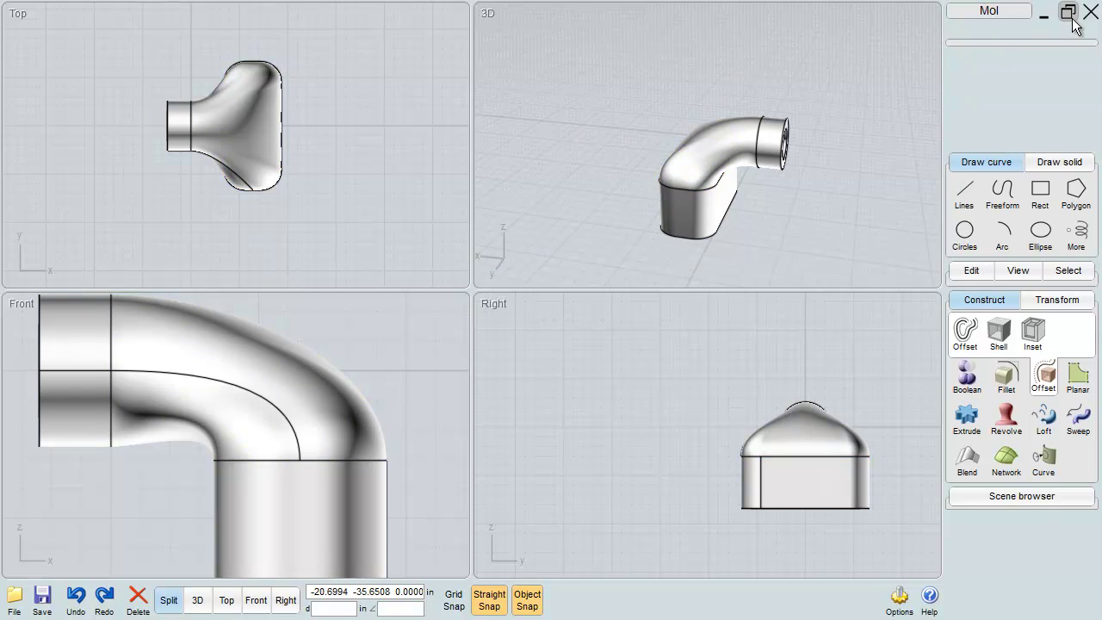